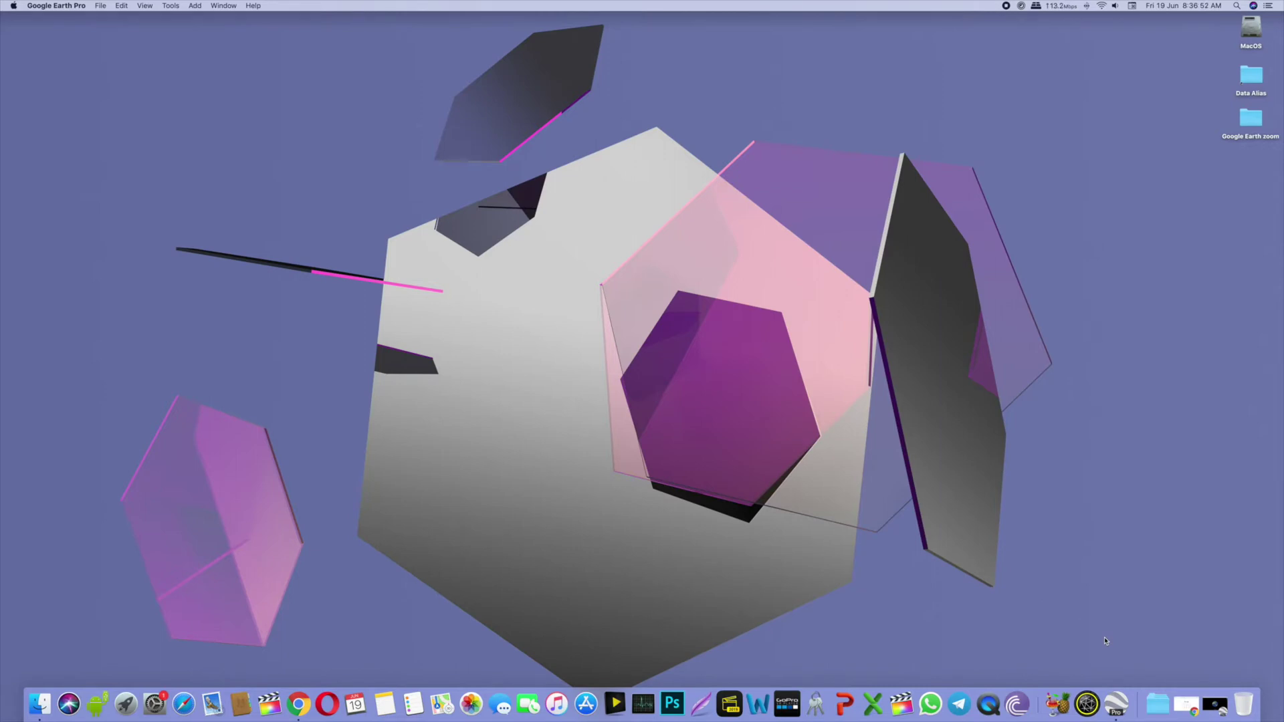
# Launch Google Earth Pro, review the fly-to speed in its Navigation preferences and accept the settings
pyautogui.click(1117, 705)
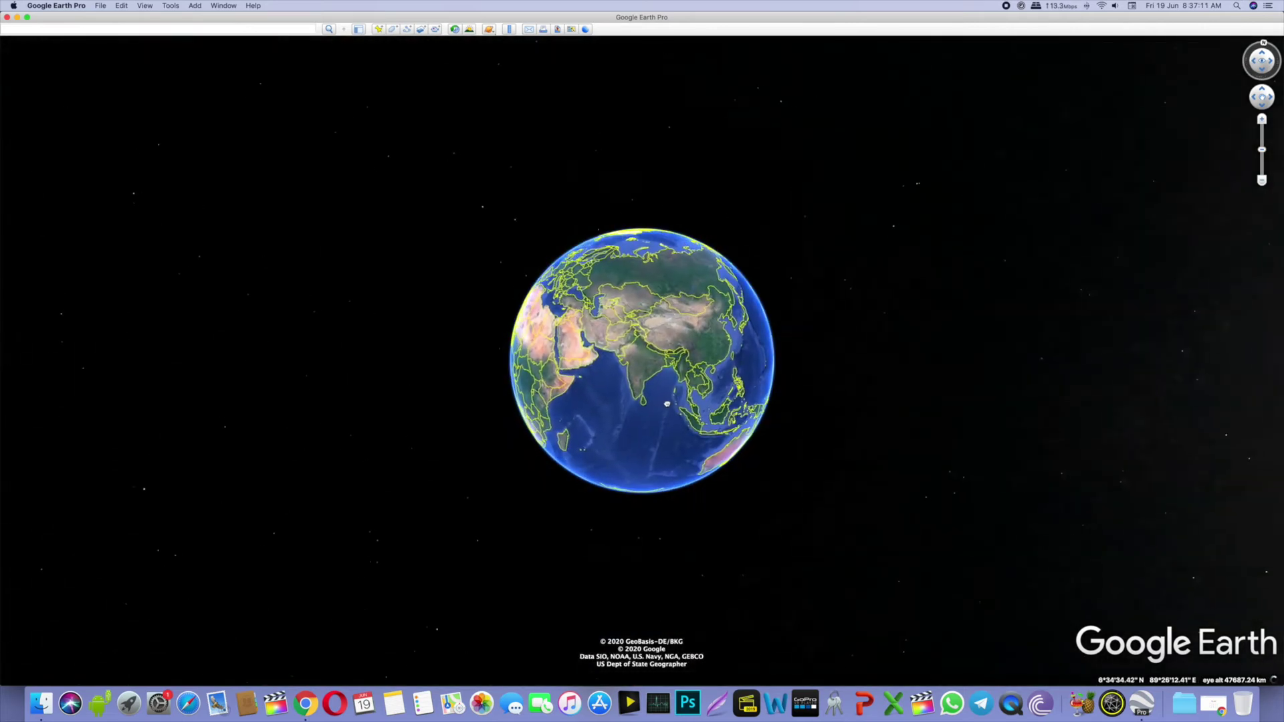
pyautogui.click(100, 6)
pyautogui.click(100, 5)
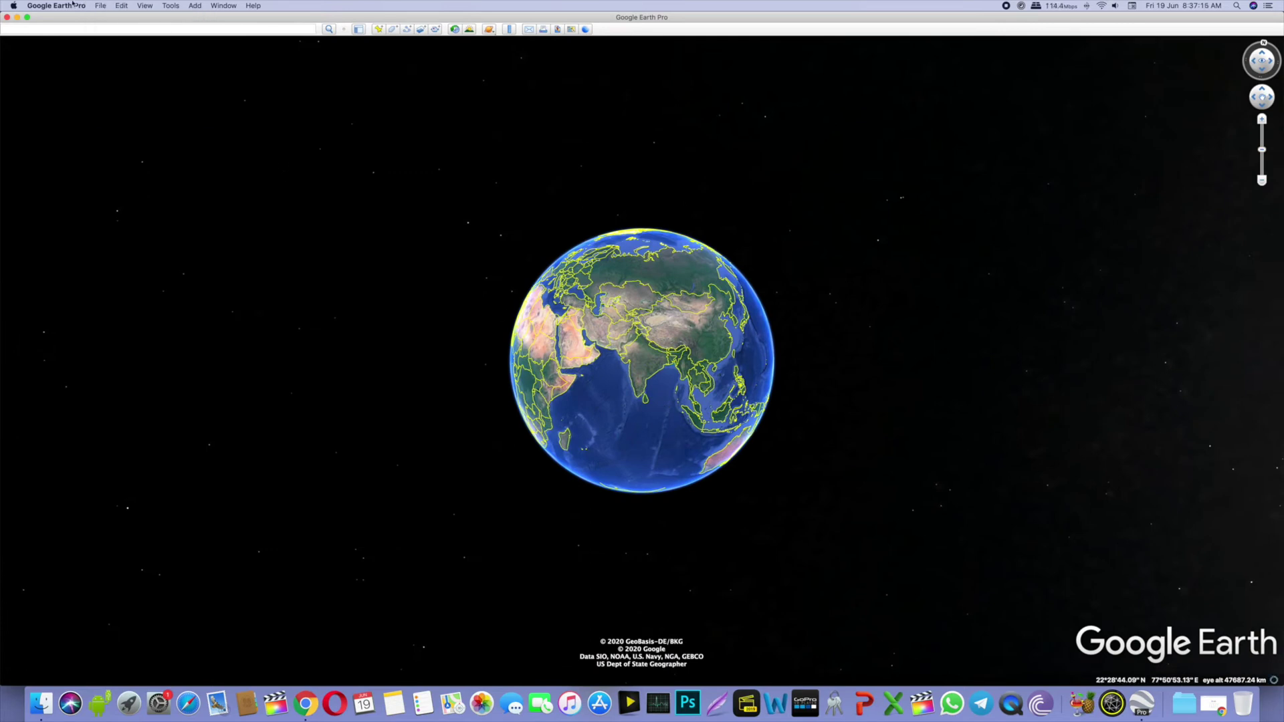
pyautogui.click(74, 4)
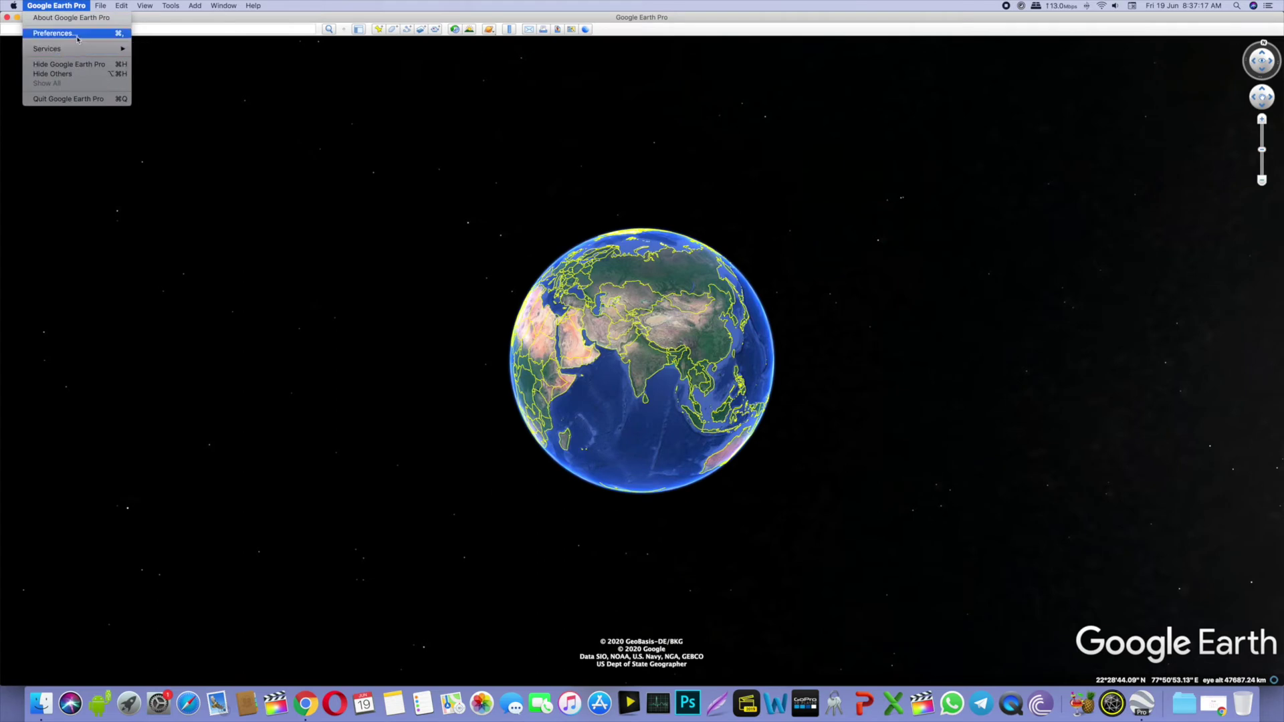
pyautogui.click(53, 33)
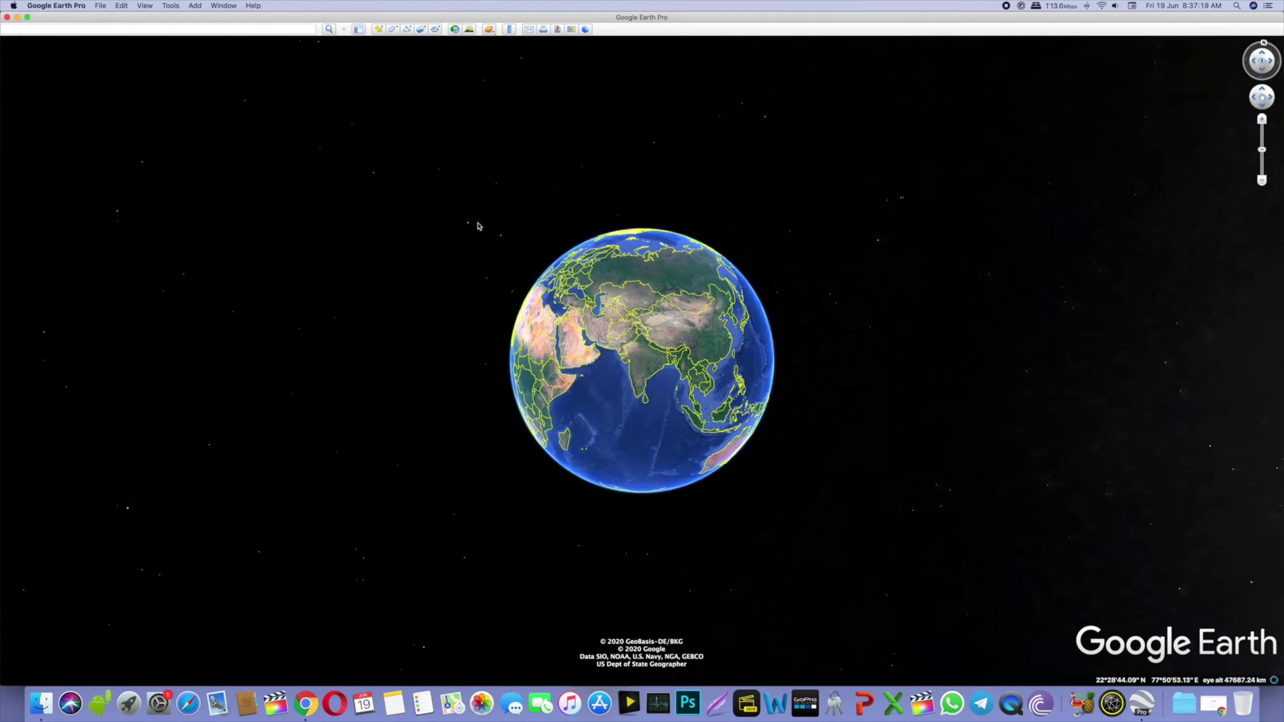
pyautogui.click(671, 223)
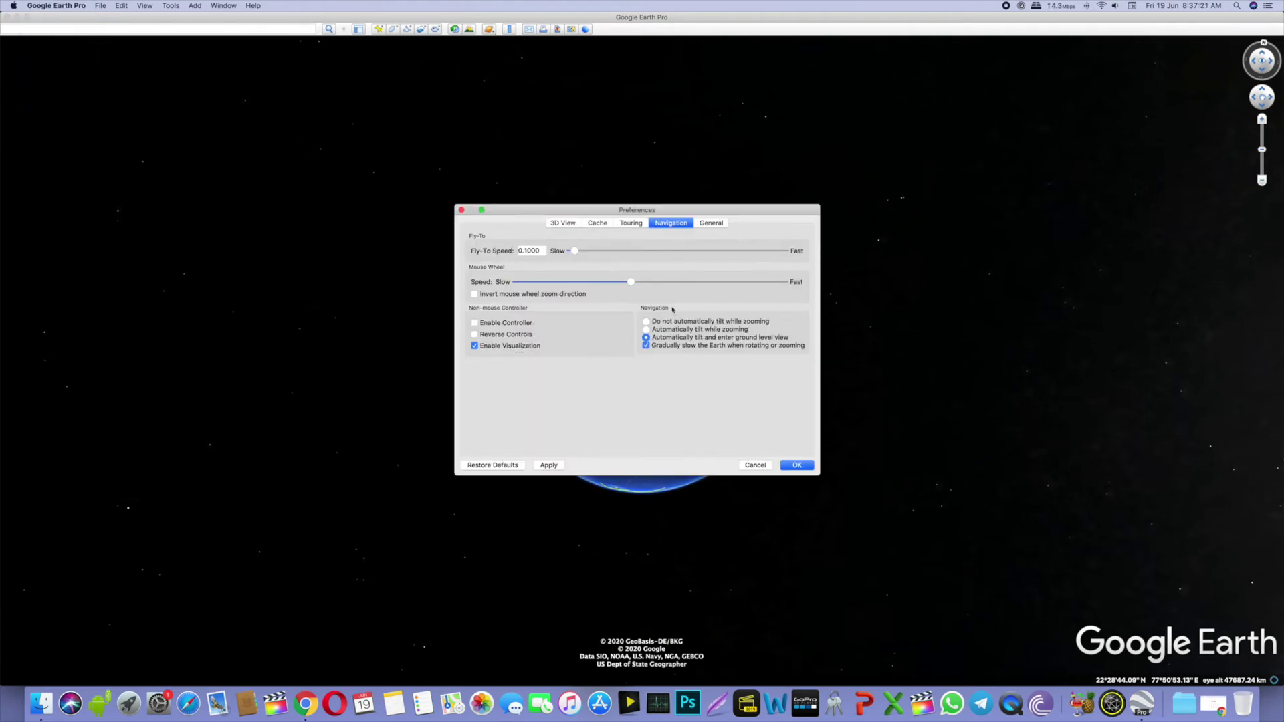
pyautogui.click(796, 465)
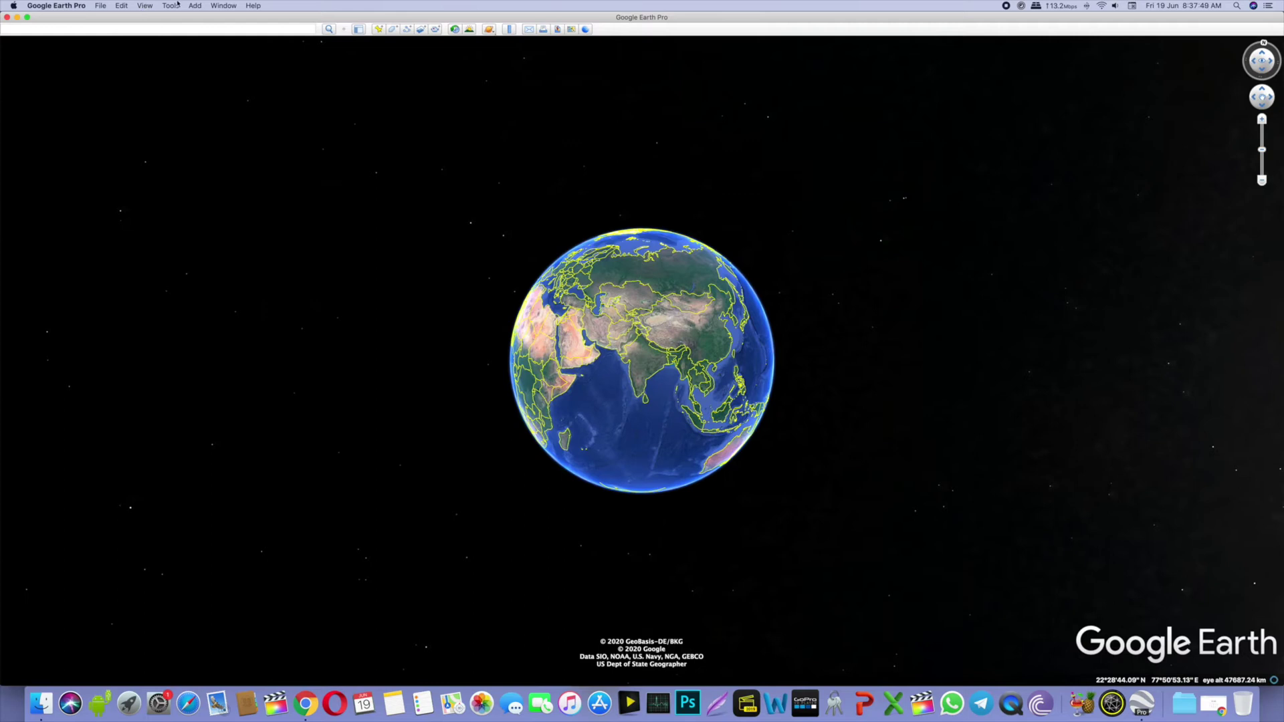
pyautogui.click(148, 5)
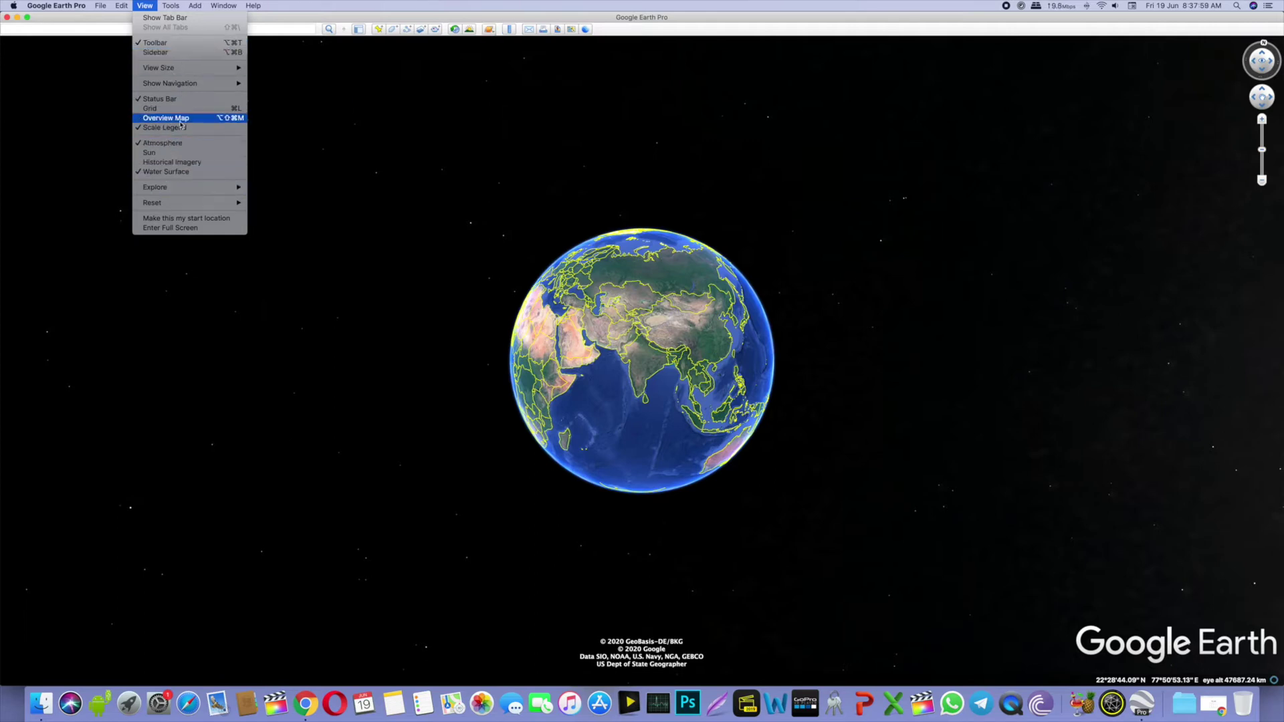
pyautogui.click(344, 87)
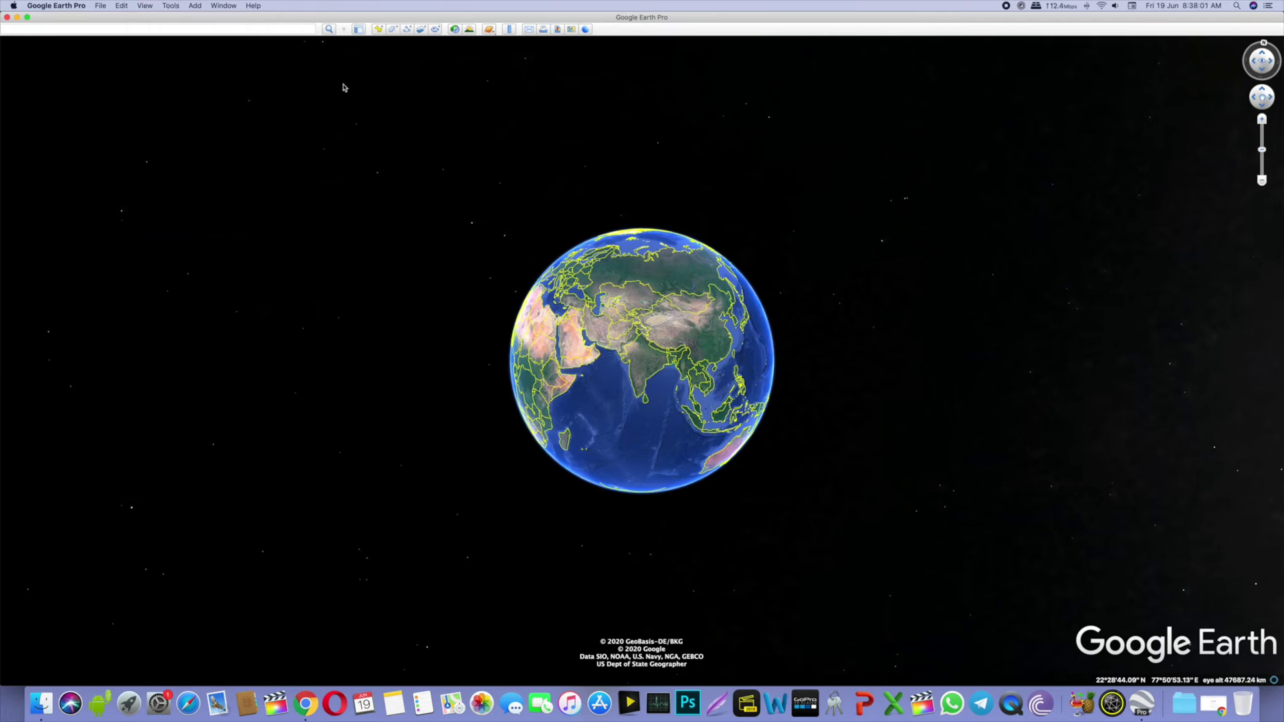
# Rotate the globe to face Australia and East Asia, and search for Empire State Building, West 34th Street, New York, NY, USA
pyautogui.moveTo(709, 335); pyautogui.dragTo(670, 376)
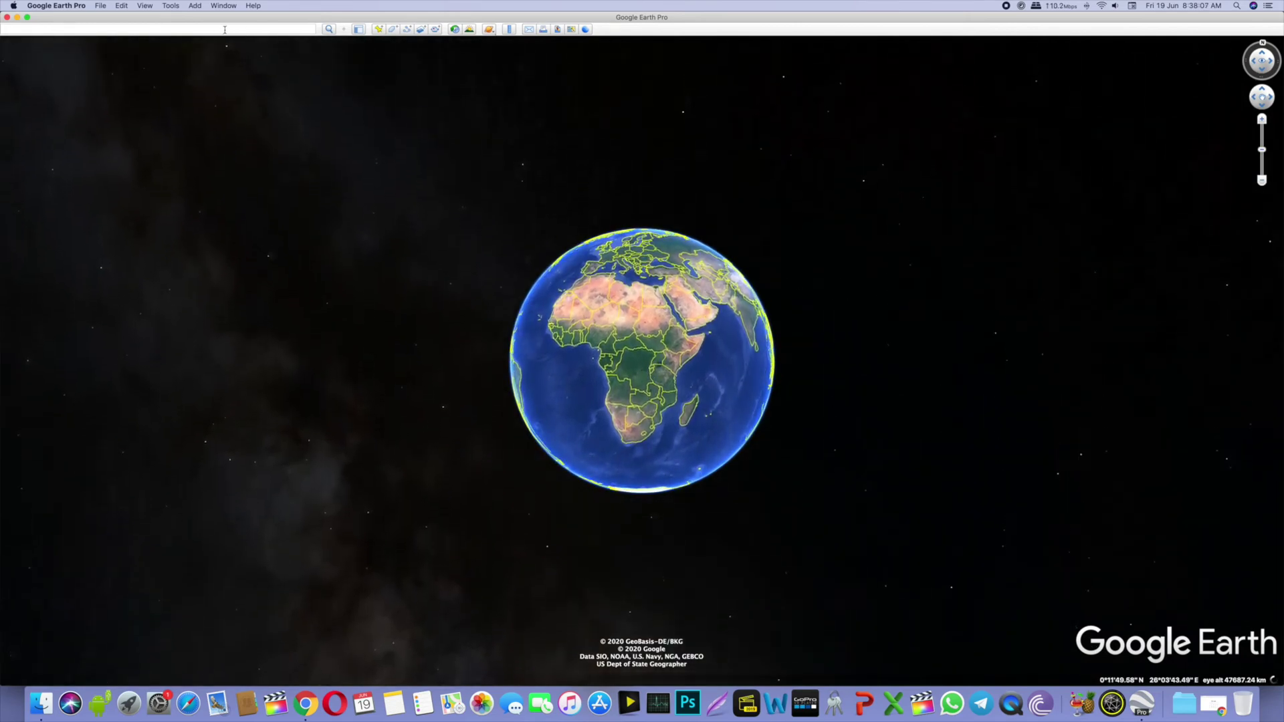
pyautogui.moveTo(662, 345); pyautogui.dragTo(605, 345)
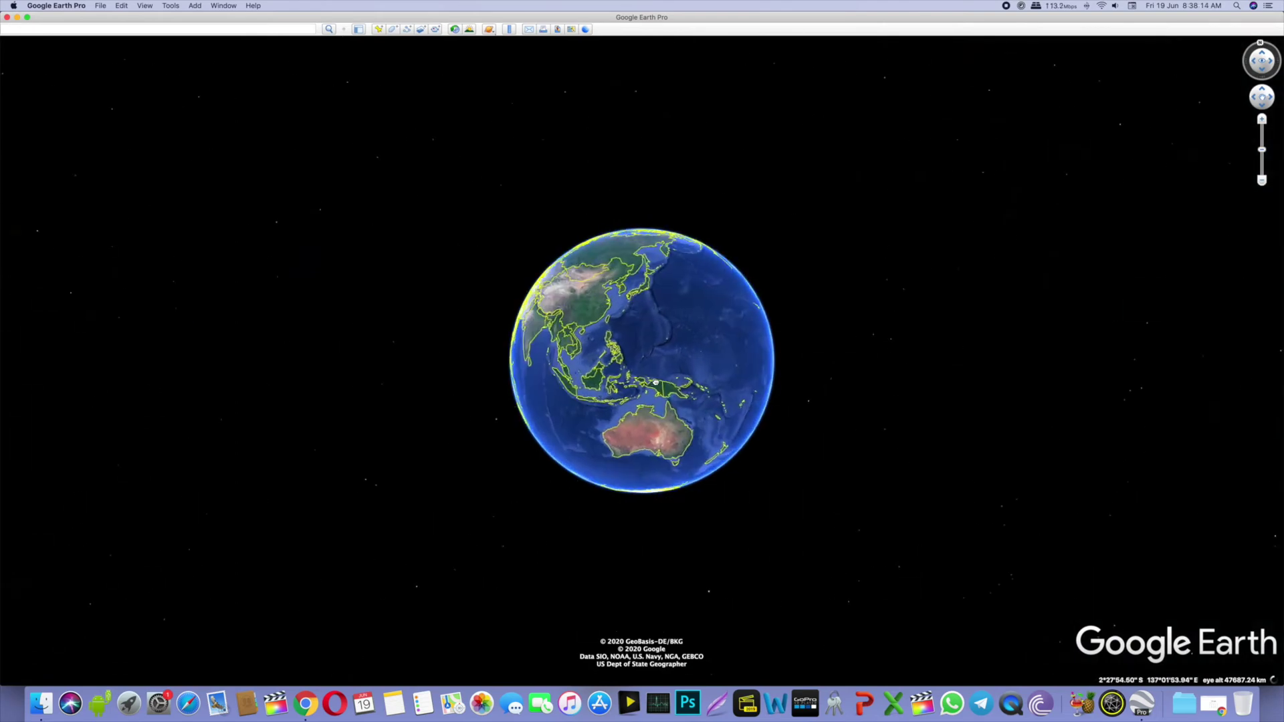
pyautogui.write('empire state building')
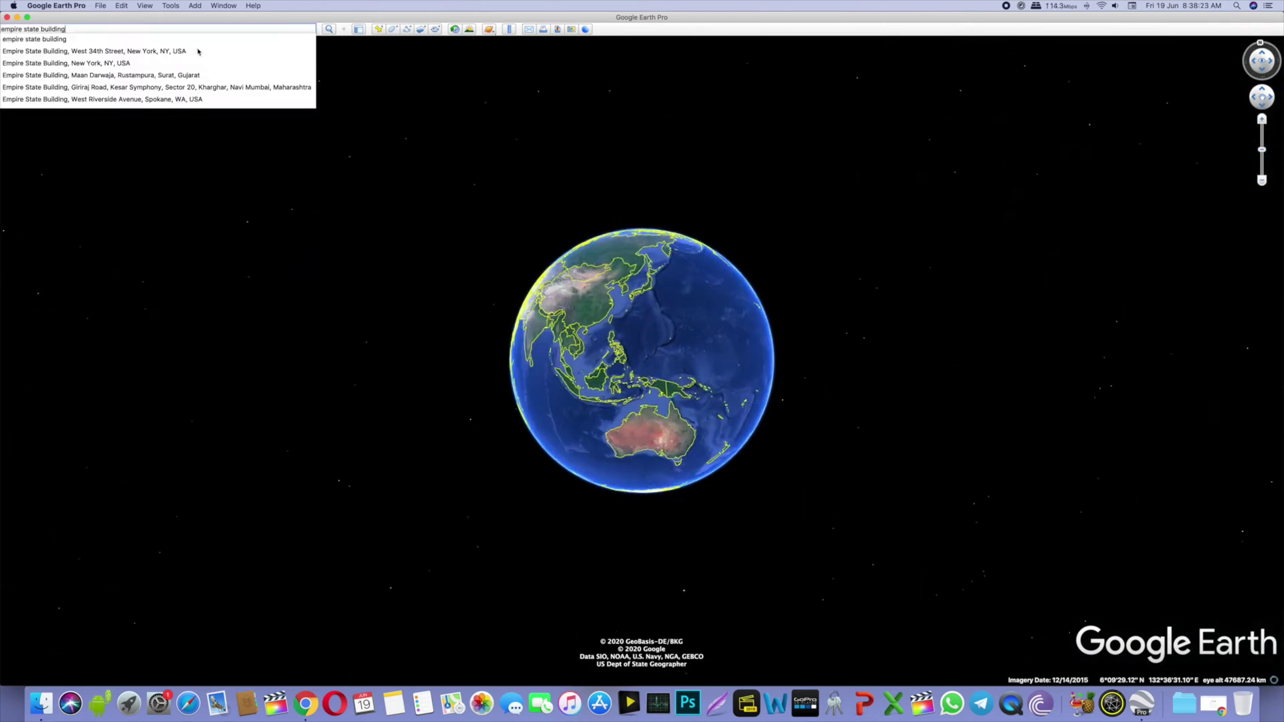
pyautogui.click(155, 52)
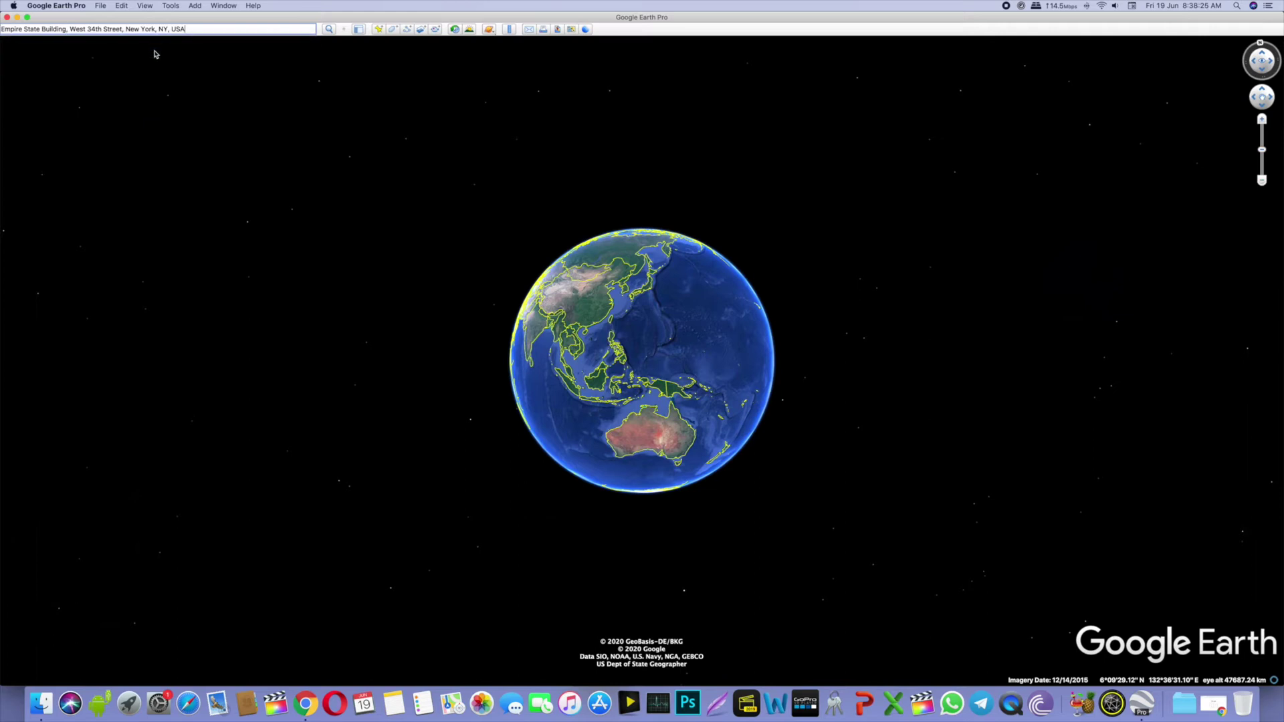
pyautogui.click(329, 30)
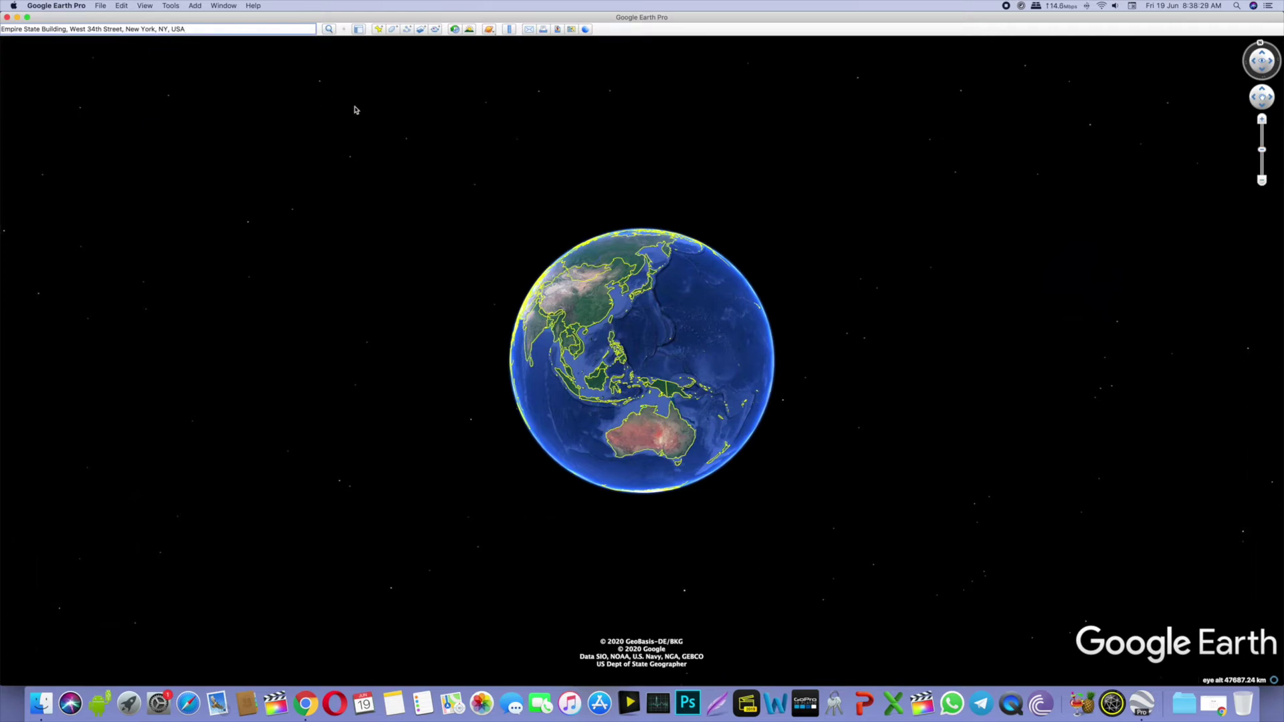
# Open Movie Maker and browse its save location to the Google Earth zoom folder on the Desktop
pyautogui.click(172, 6)
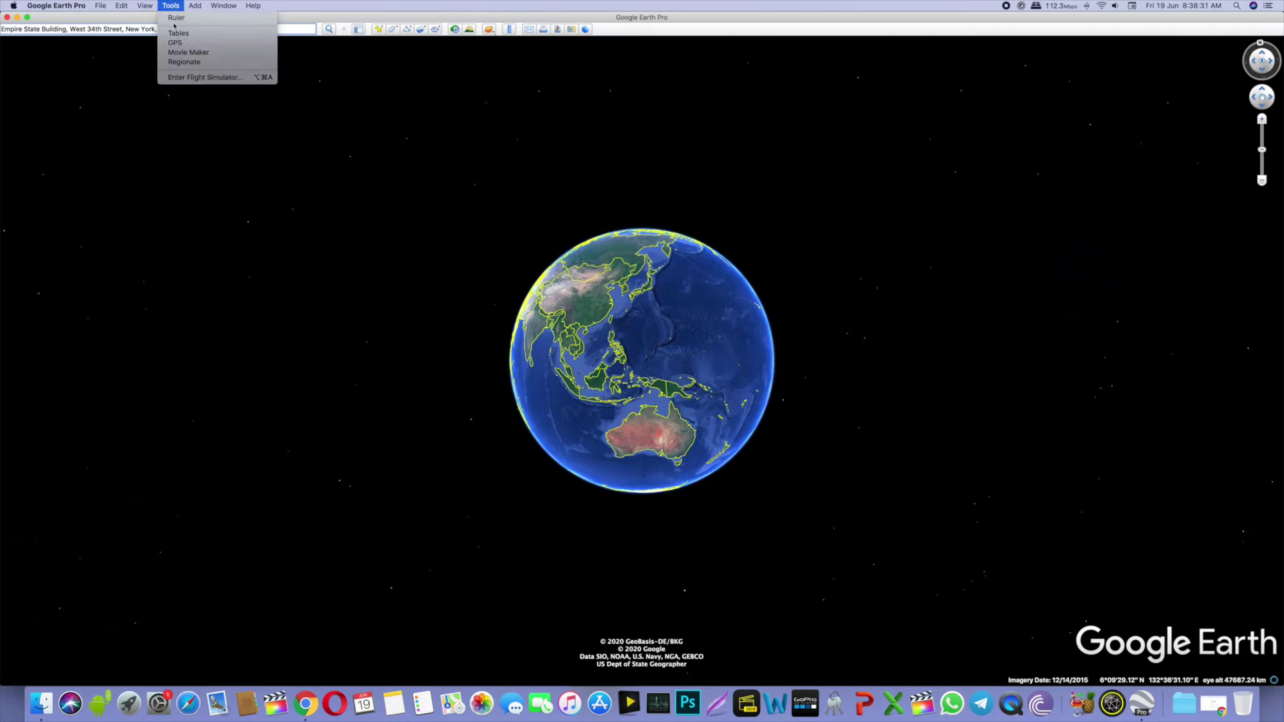
pyautogui.click(188, 52)
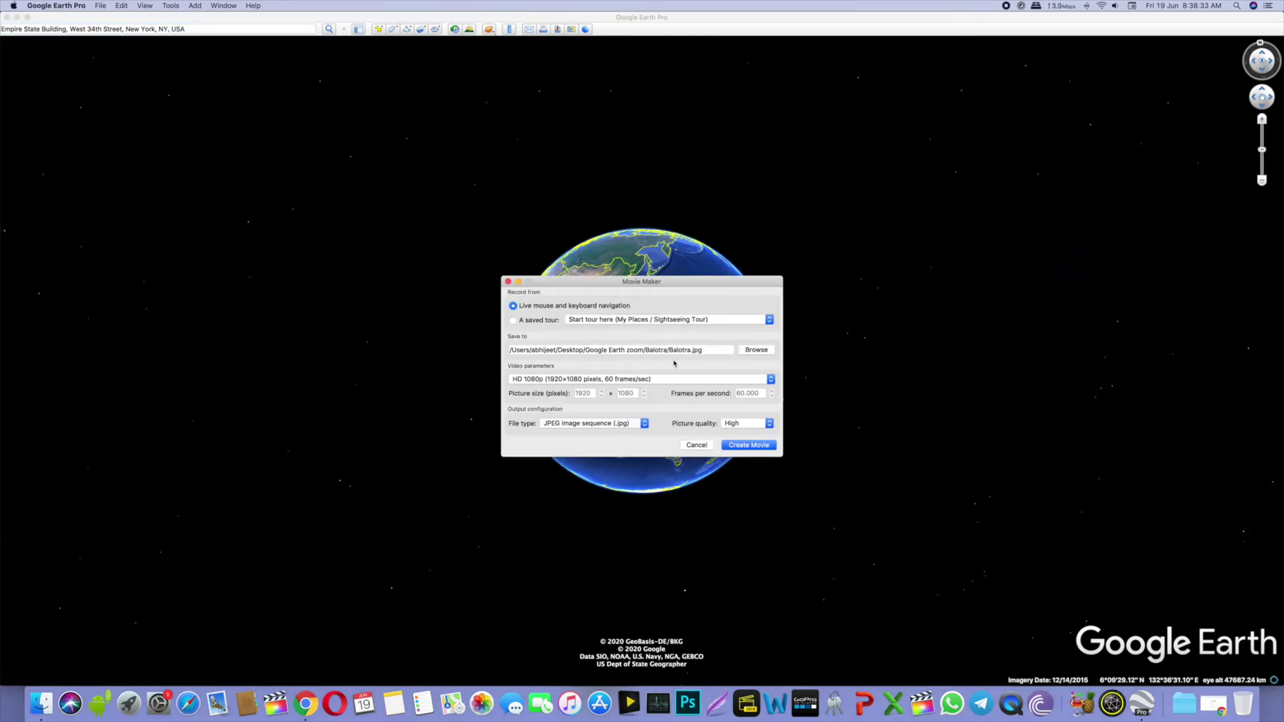
pyautogui.click(756, 350)
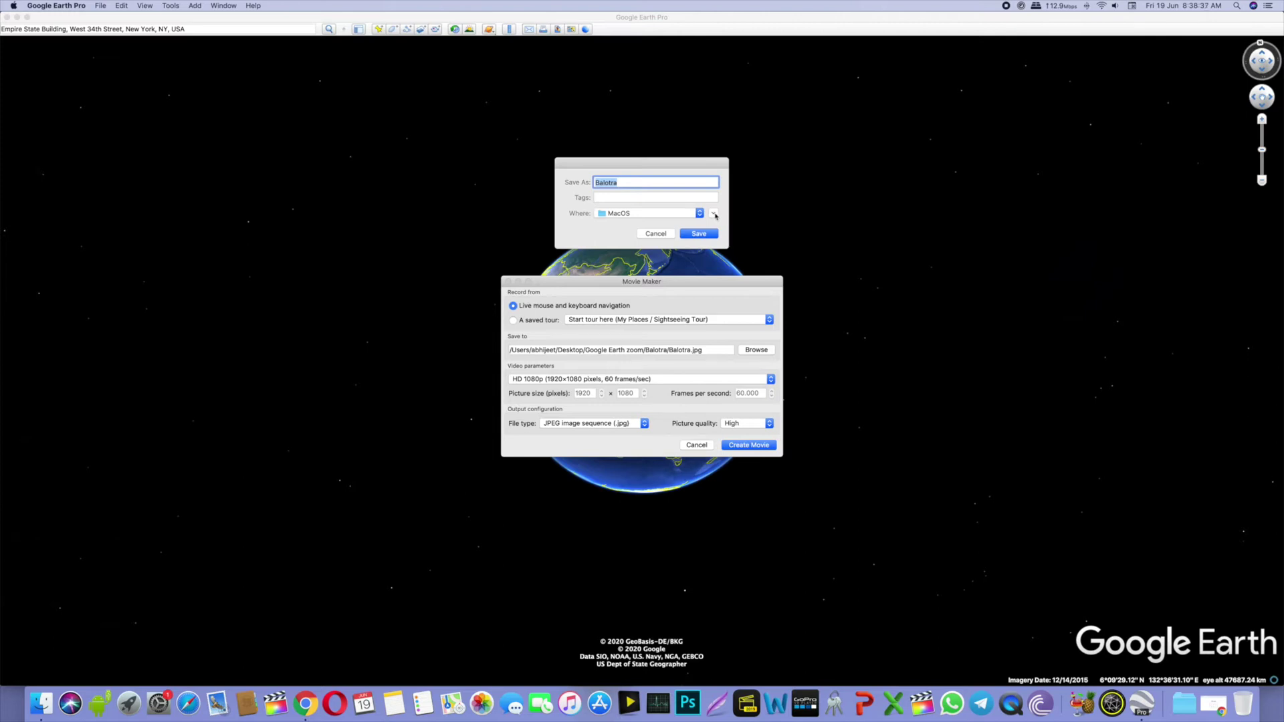
pyautogui.click(714, 214)
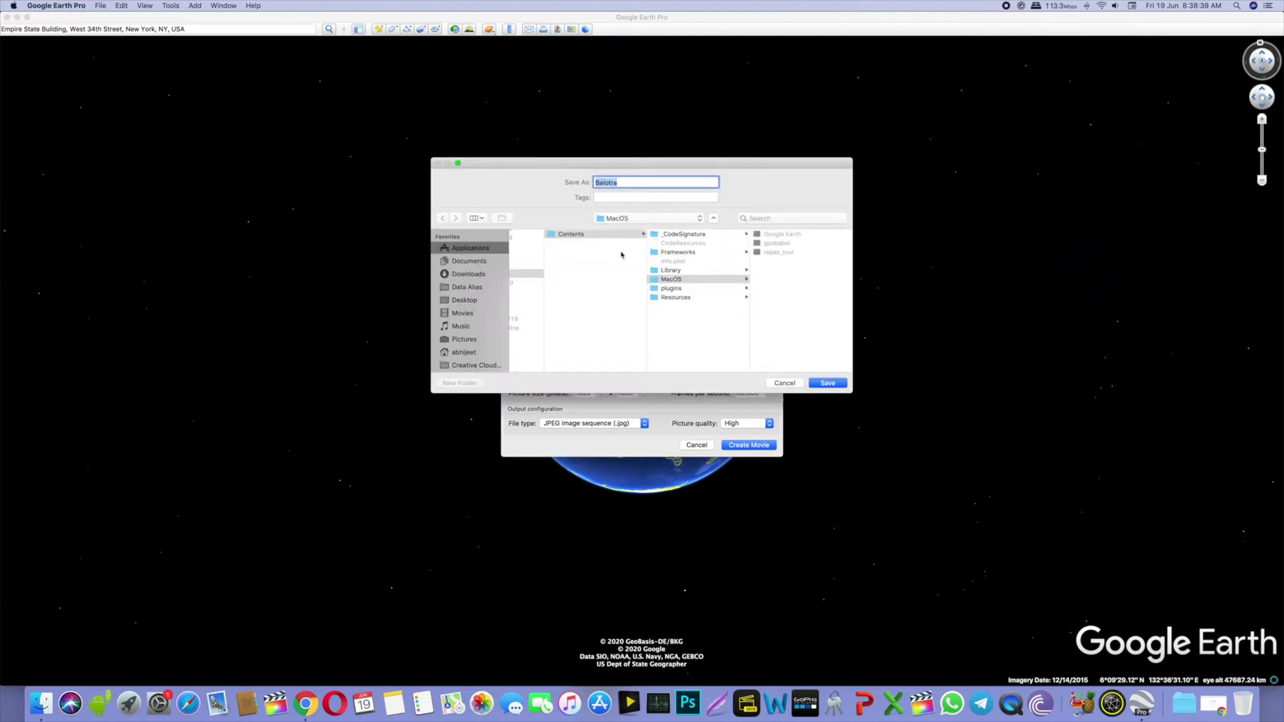
pyautogui.click(468, 301)
pyautogui.click(550, 243)
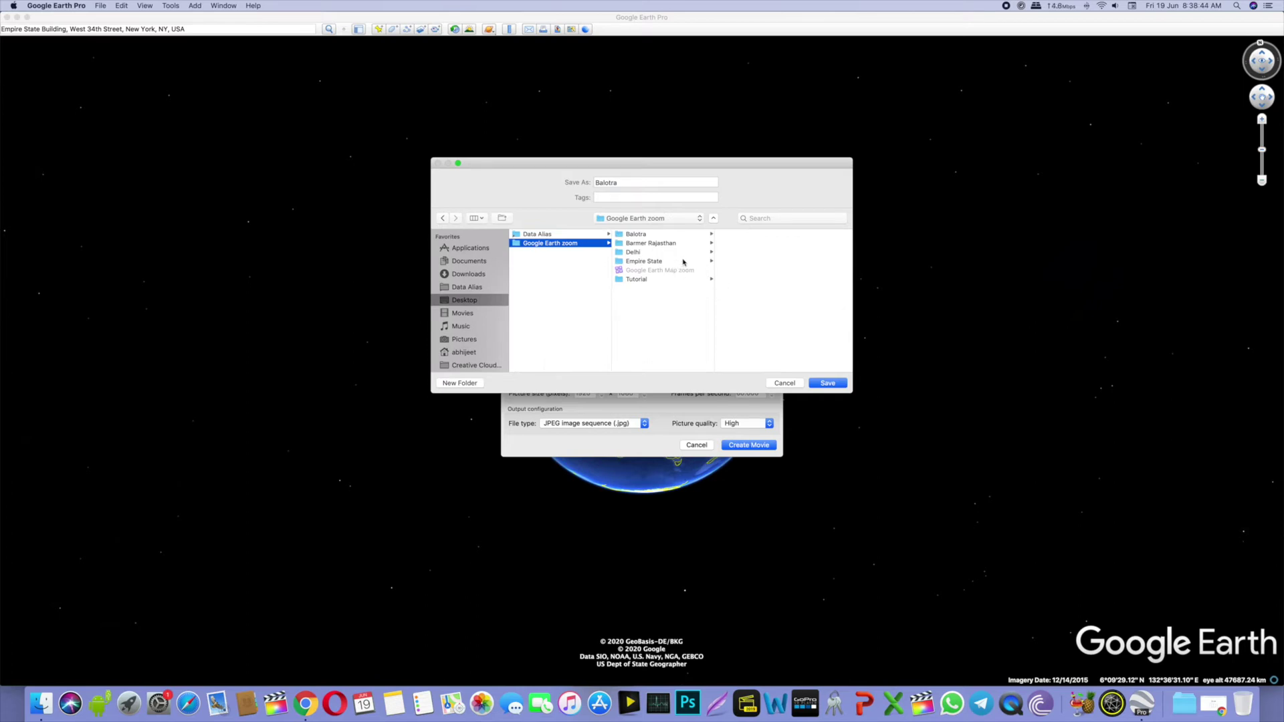
# Create a subfolder named Empire State bldg and save the movie output in it as ES
pyautogui.press('super+shift+n')
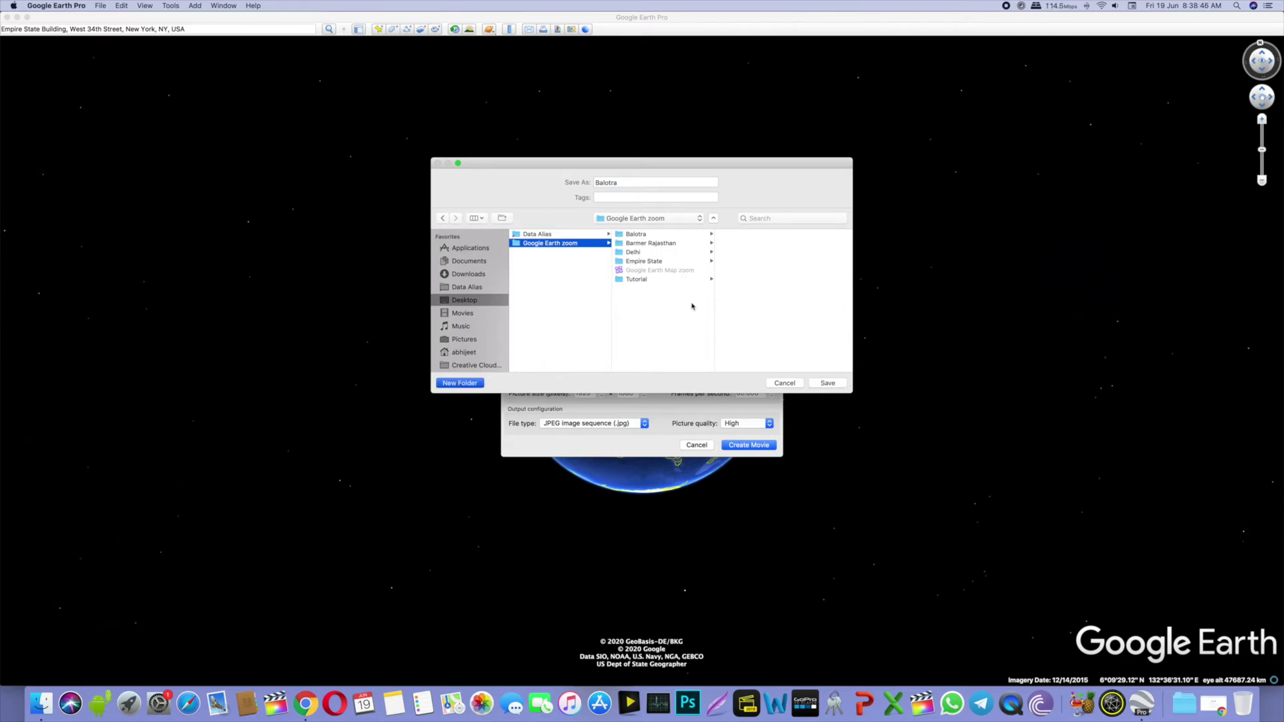
pyautogui.write('Emp')
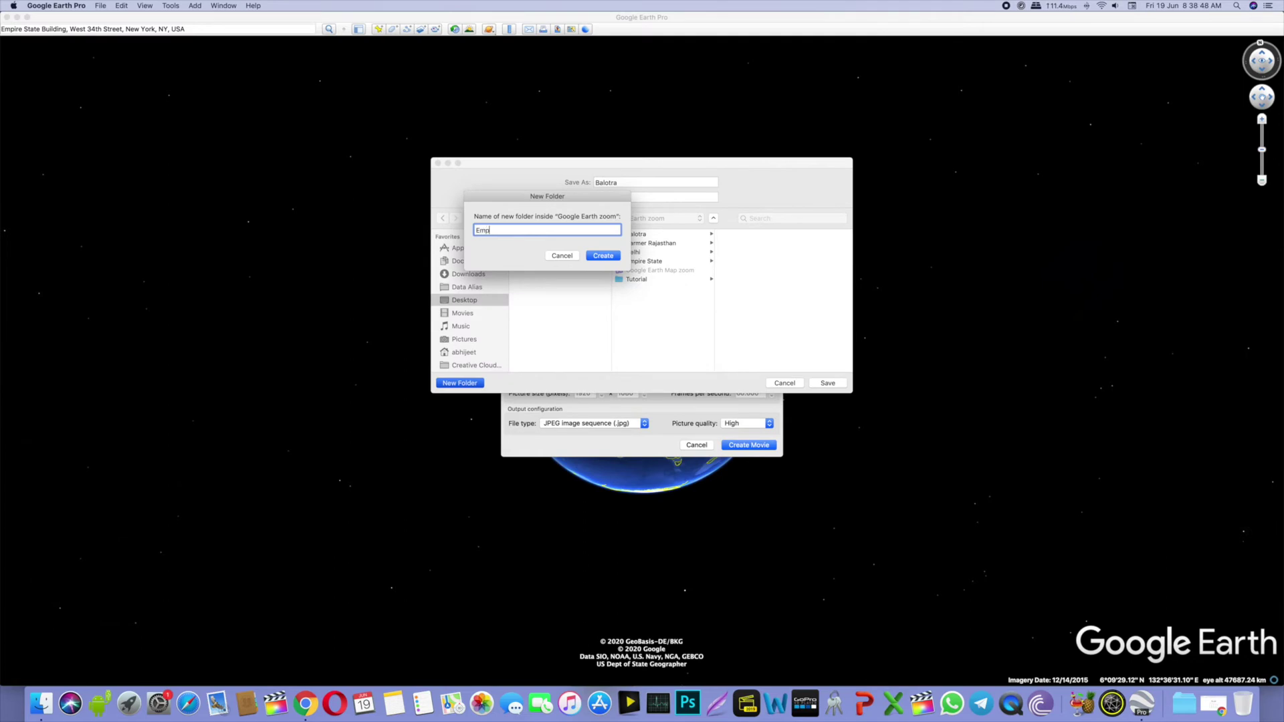
pyautogui.write('ire State bldg')
pyautogui.click(614, 260)
pyautogui.doubleClick(630, 183)
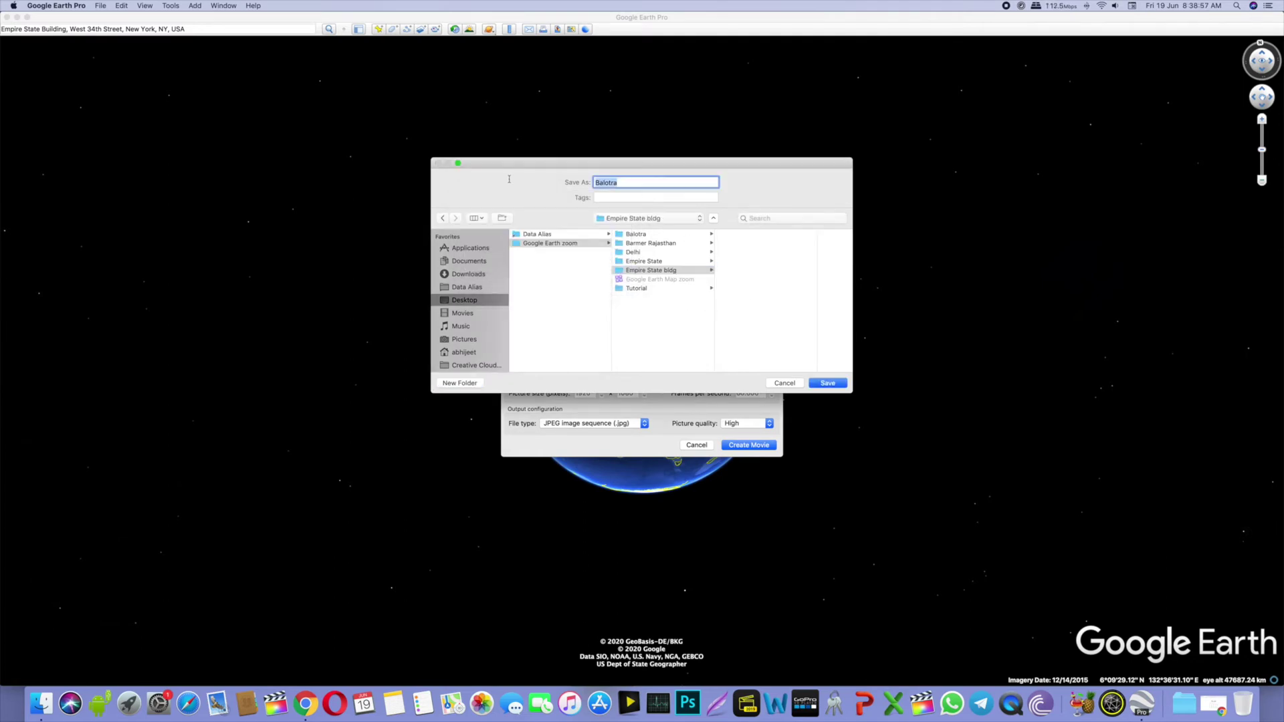
pyautogui.write('ES')
pyautogui.click(828, 383)
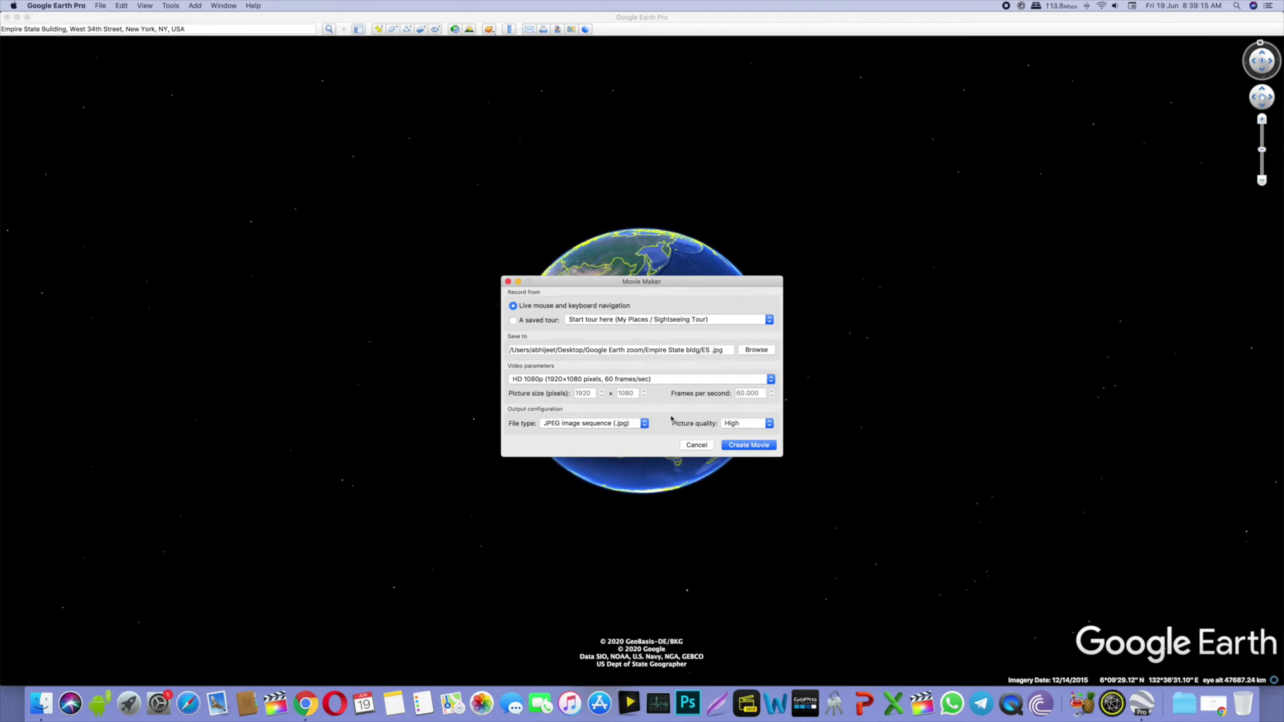
# Try the Custom video parameters and return to the HD 1080p (1920×1080 pixels, 60 frames/sec) preset
pyautogui.click(770, 379)
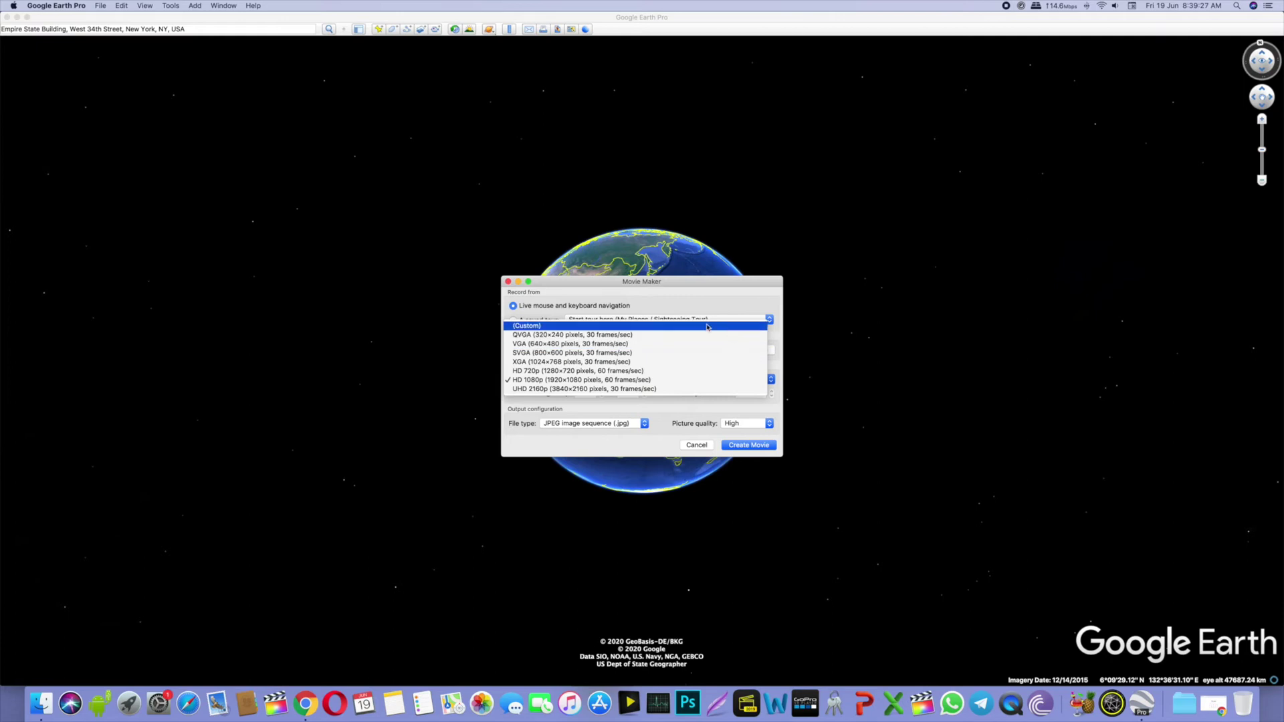
pyautogui.click(743, 325)
pyautogui.click(585, 394)
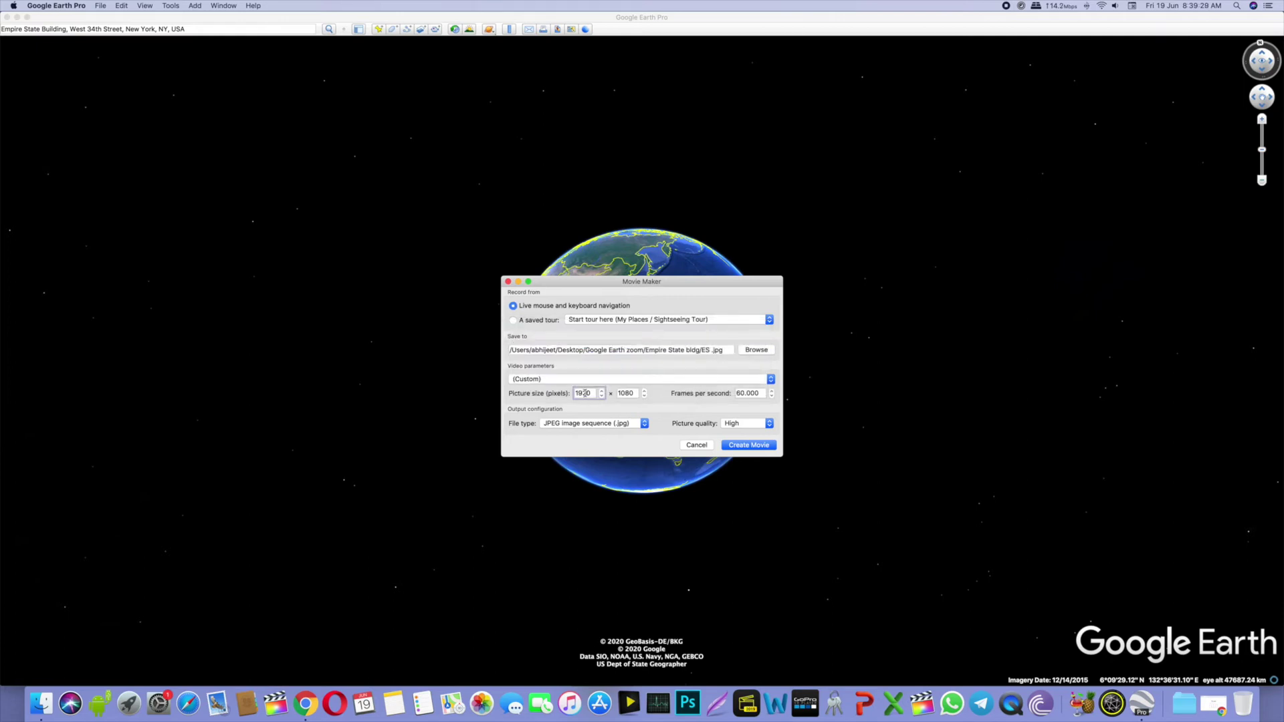
pyautogui.click(745, 394)
pyautogui.click(675, 379)
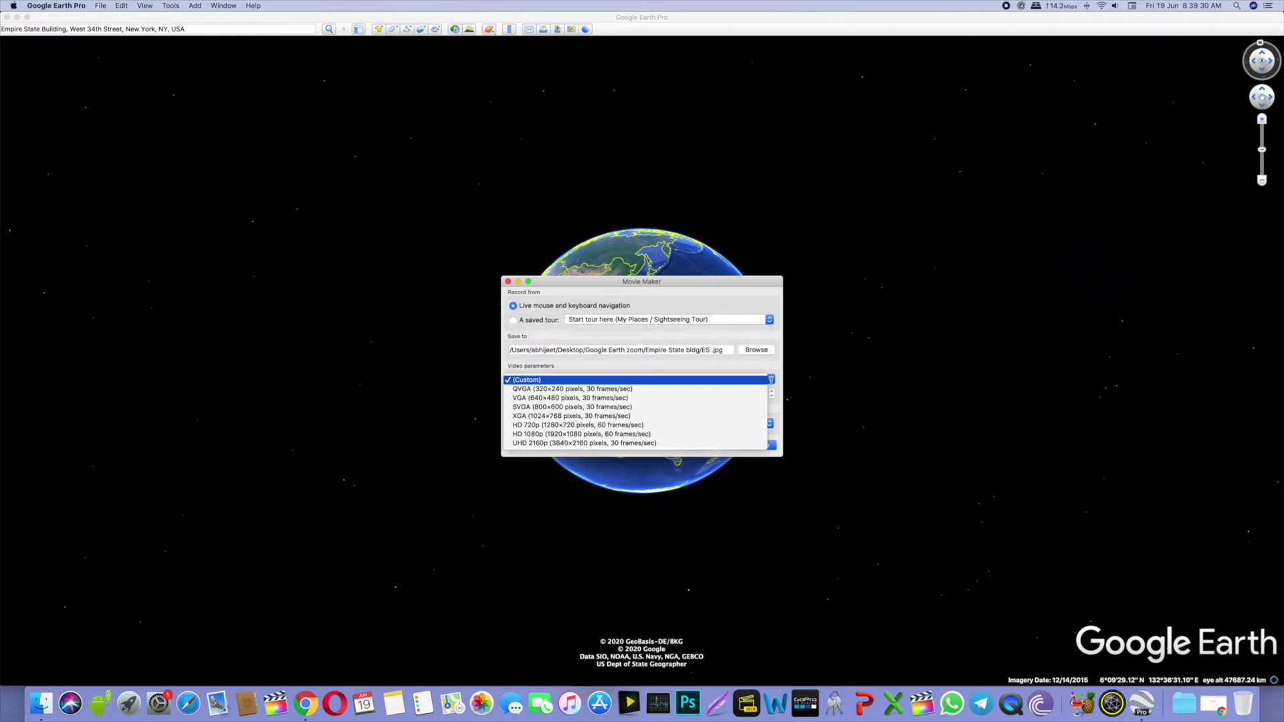
pyautogui.click(687, 439)
pyautogui.click(760, 379)
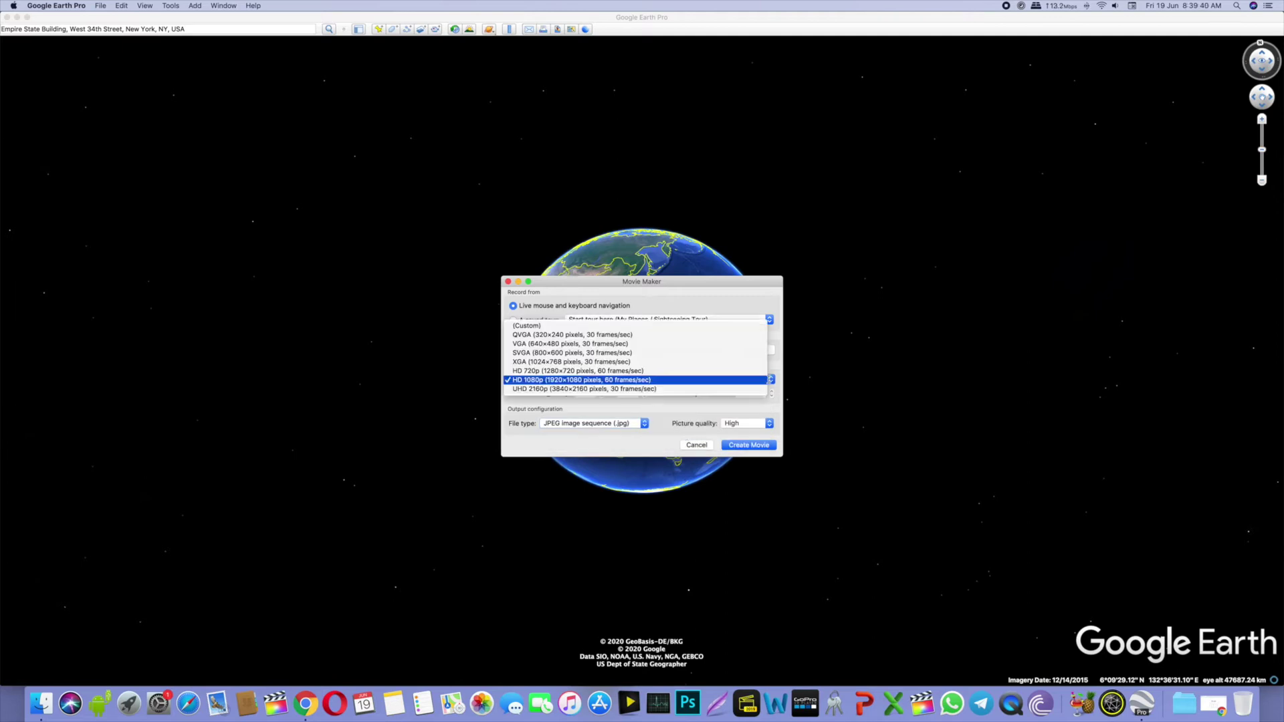
pyautogui.click(756, 382)
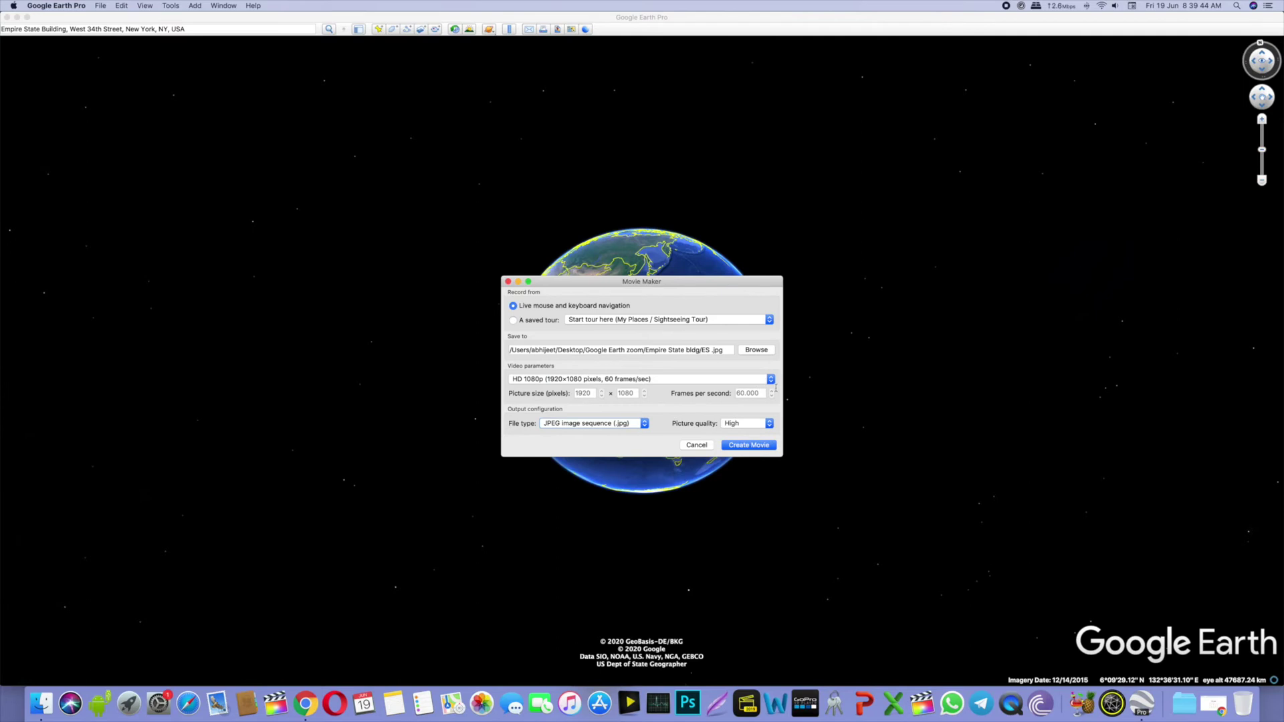
# Choose JPEG image sequence (.jpg) as the movie's file type and High as its picture quality
pyautogui.click(622, 424)
pyautogui.click(631, 424)
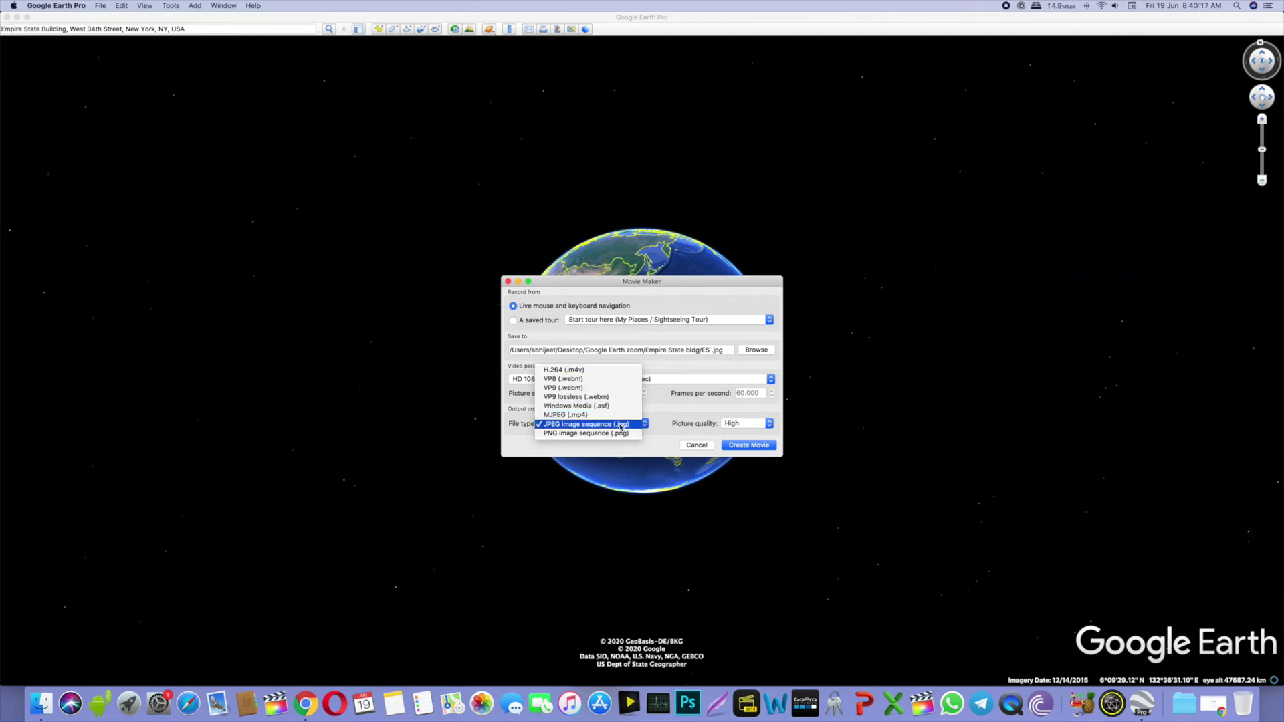
pyautogui.click(621, 425)
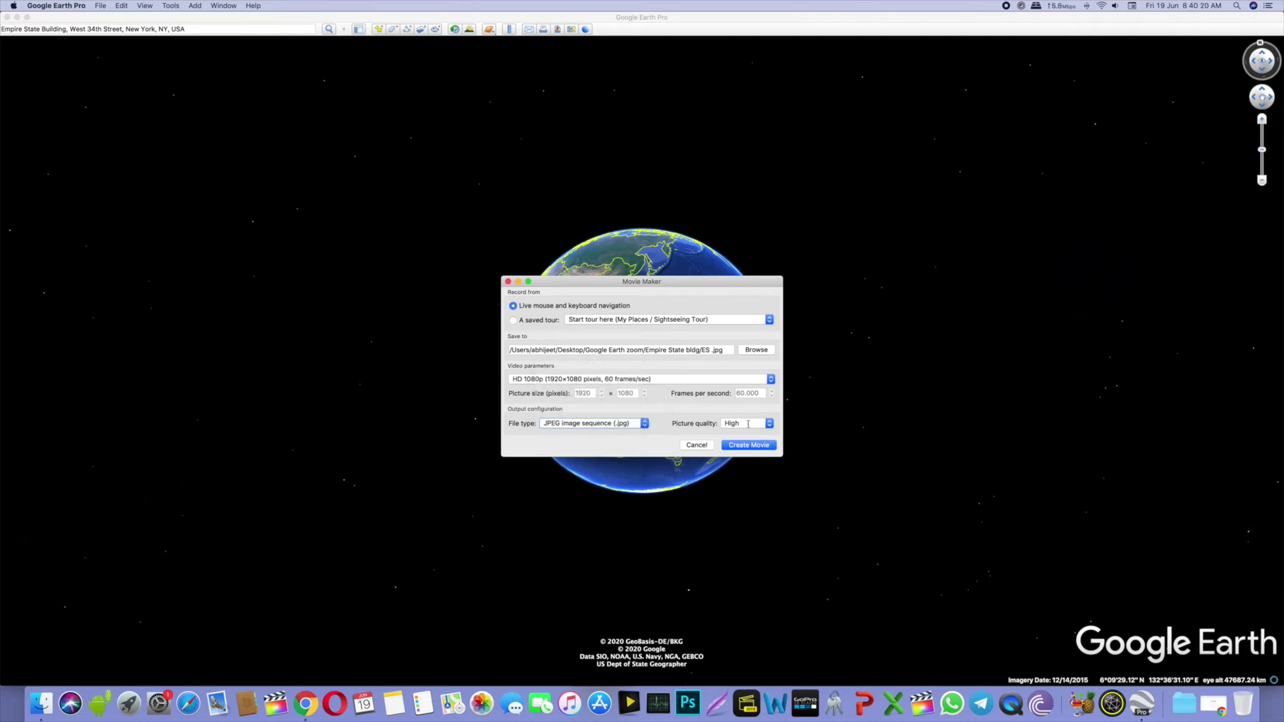
pyautogui.click(747, 424)
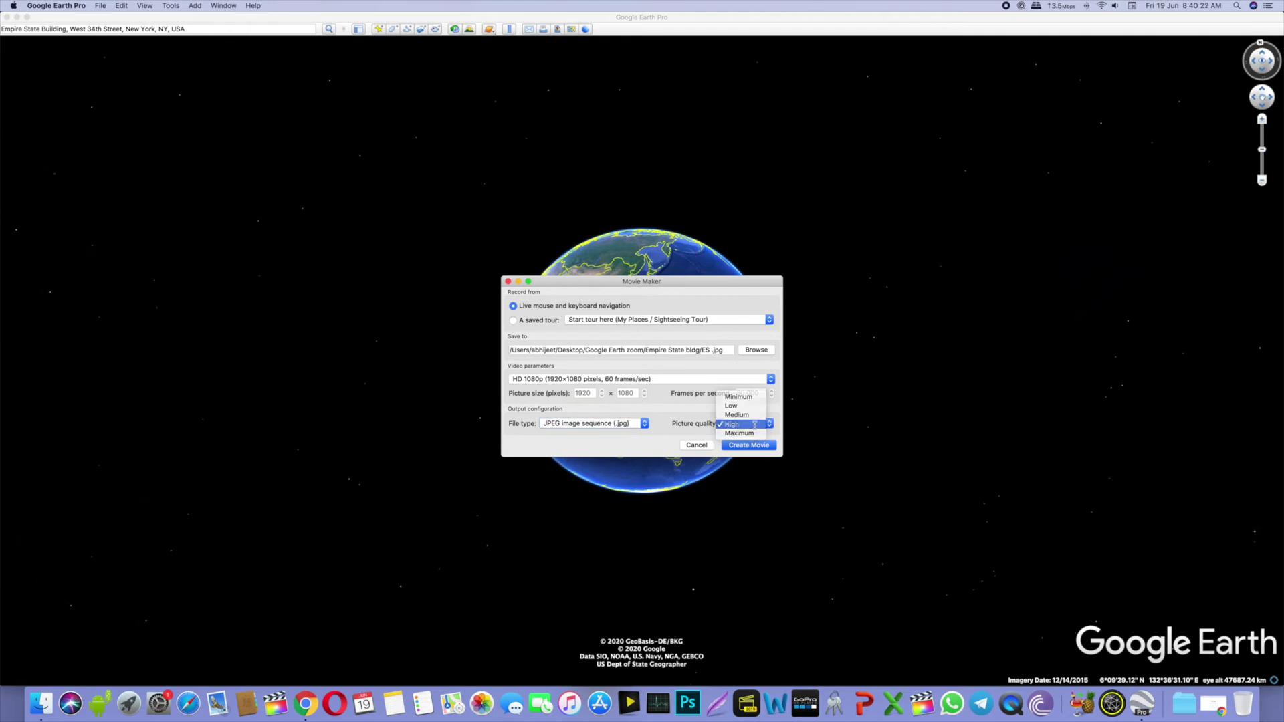
pyautogui.click(753, 425)
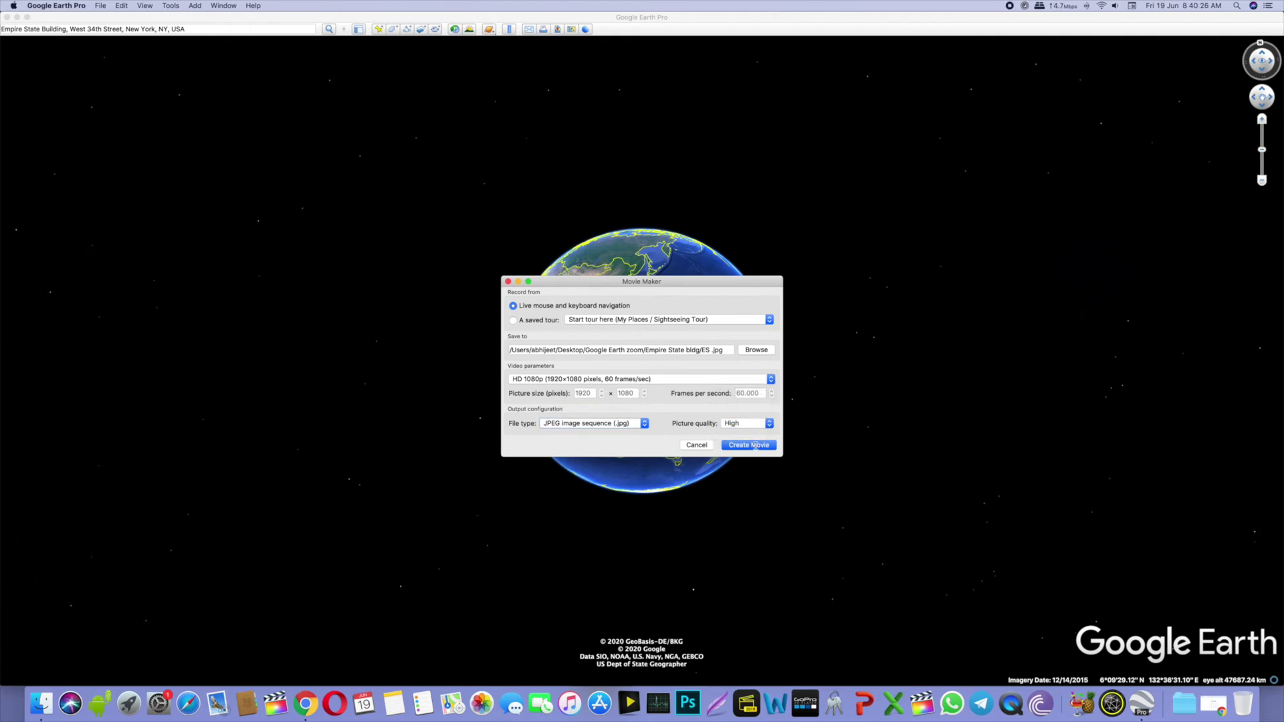
# Start recording the movie and fly the globe to the Empire State Building search location
pyautogui.click(757, 445)
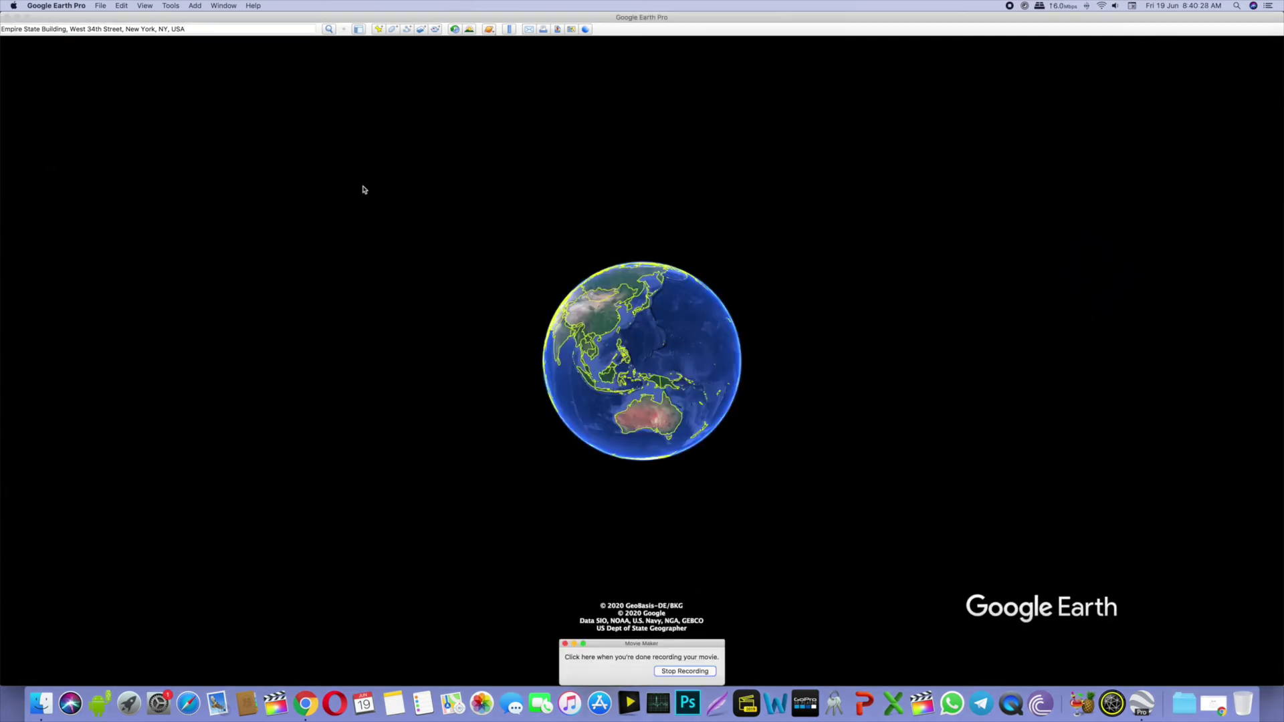
pyautogui.click(261, 31)
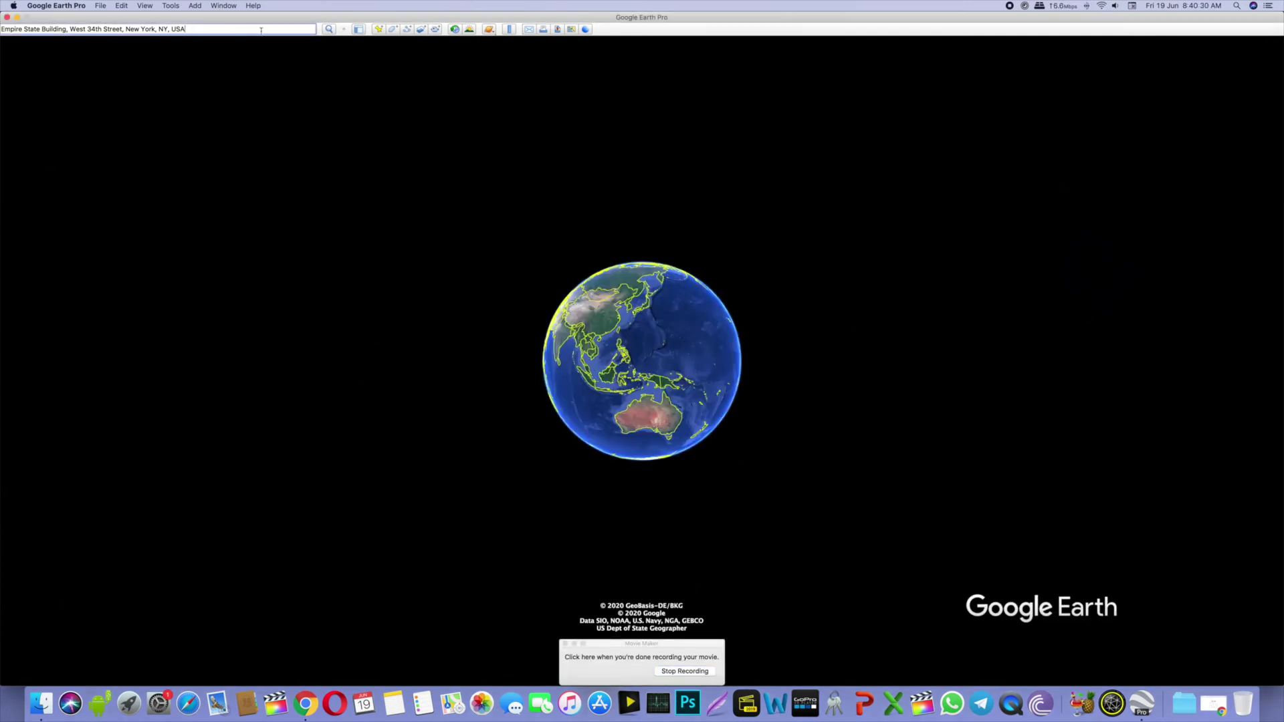
pyautogui.click(329, 31)
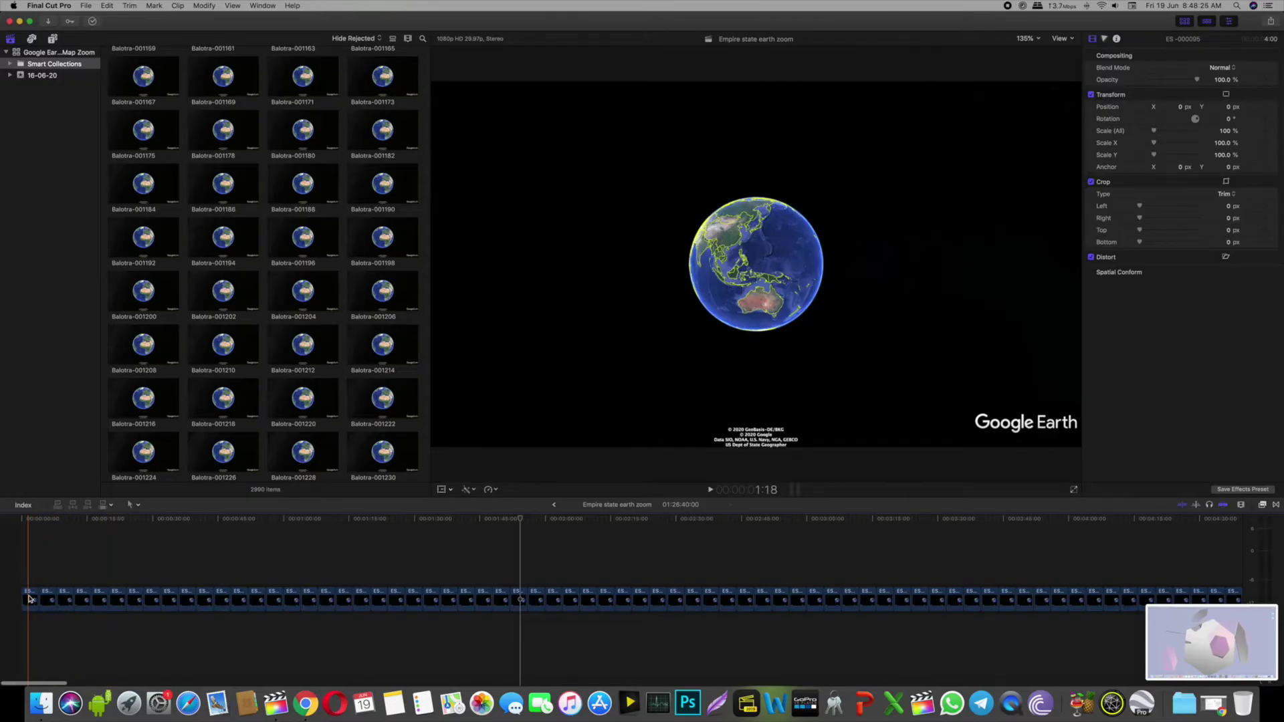
# Try to change the duration of all the image clips in the timeline at once
pyautogui.click(29, 599)
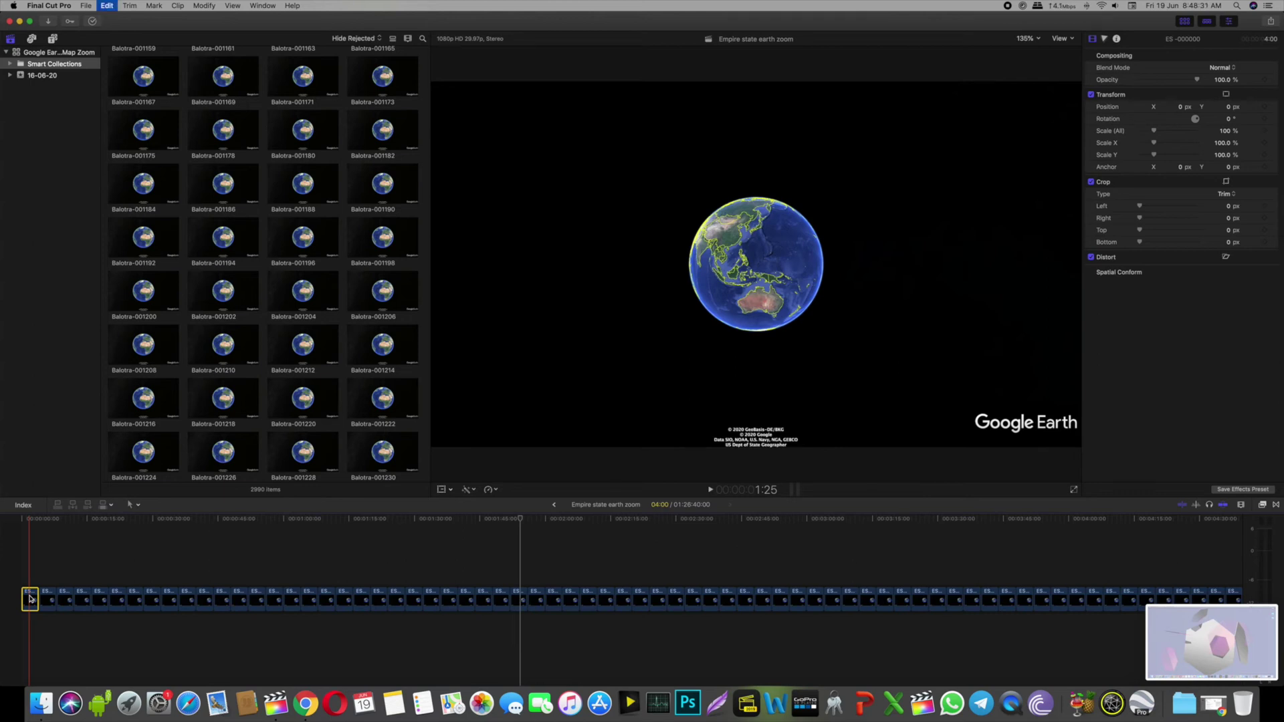
pyautogui.press('super+a')
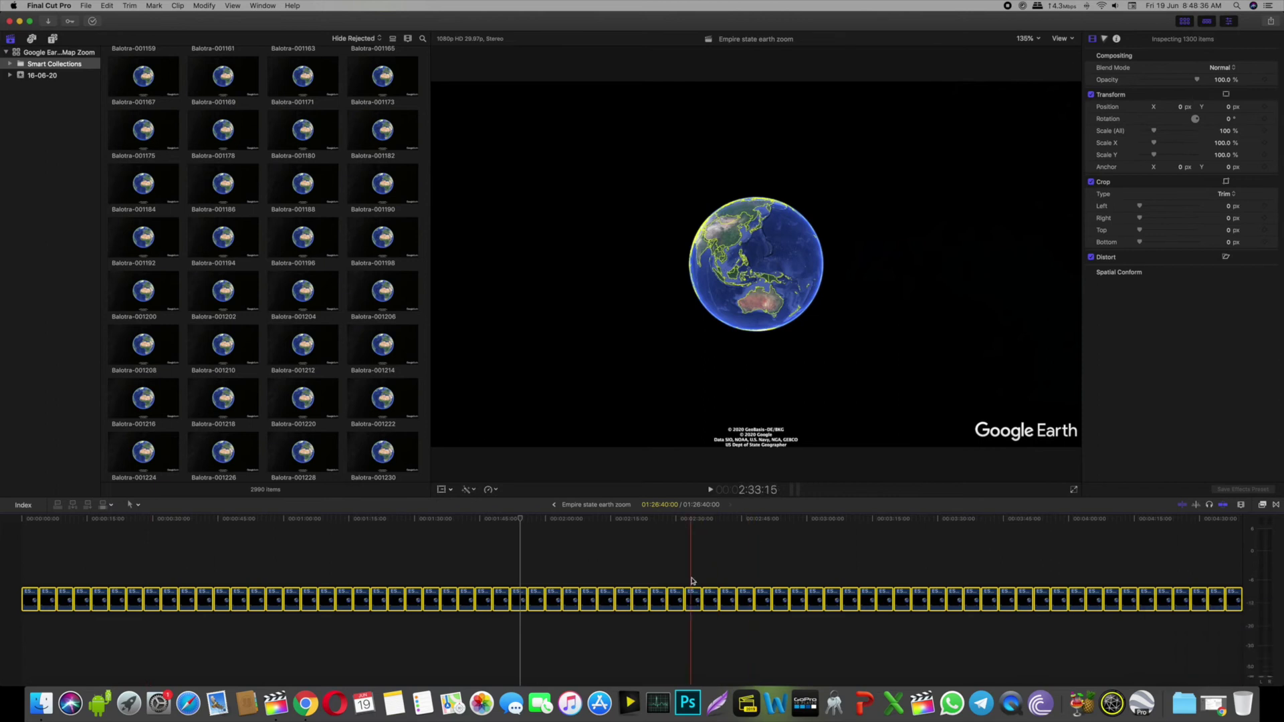
pyautogui.click(695, 600)
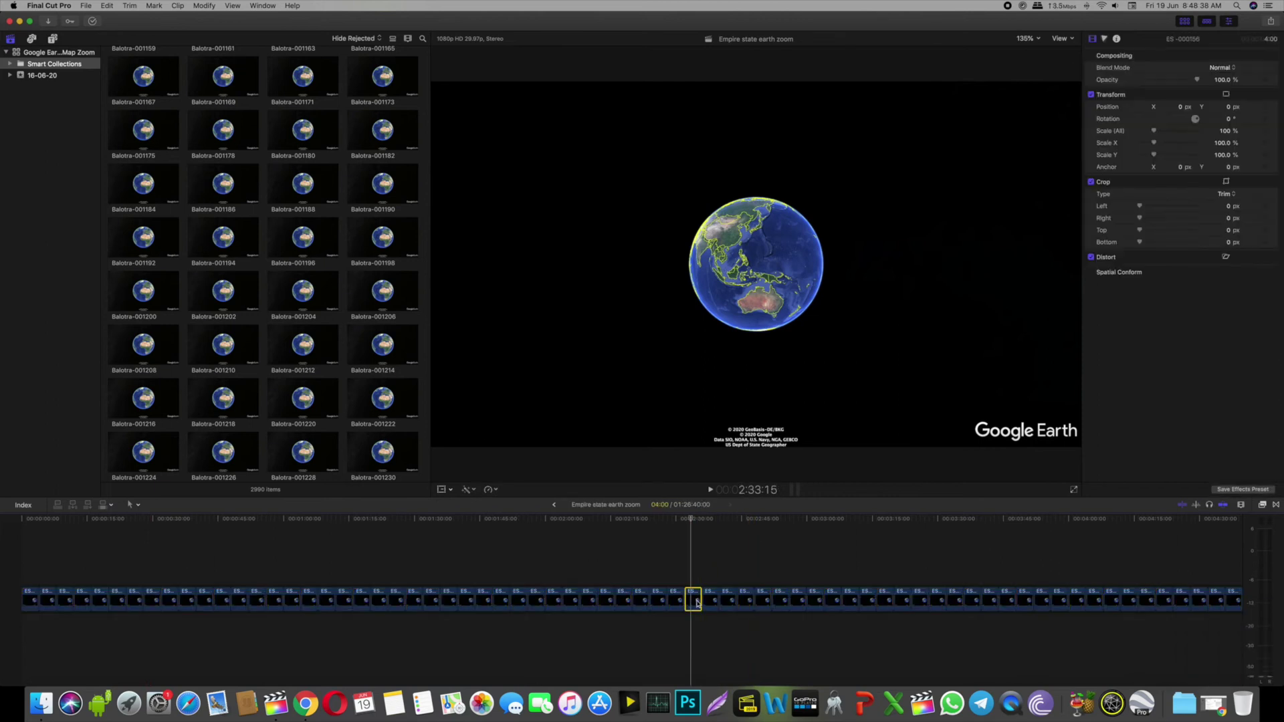
pyautogui.click(711, 601)
pyautogui.click(729, 601)
pyautogui.press('super+a')
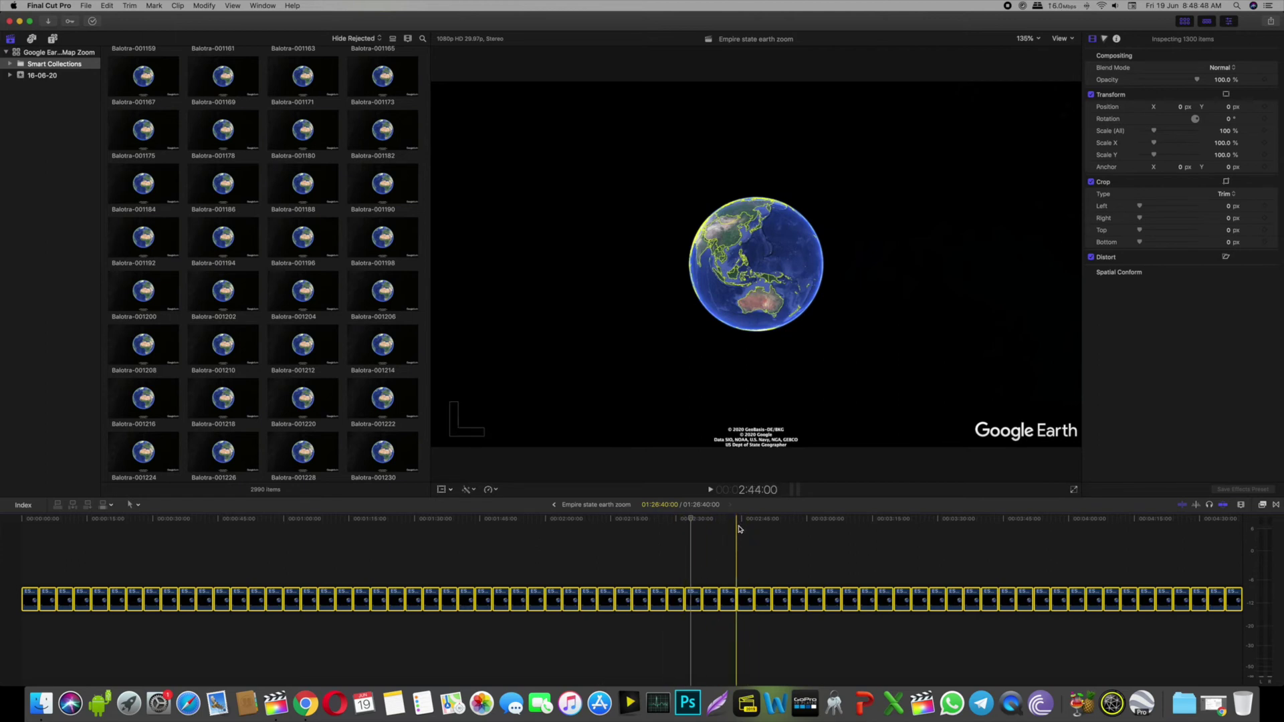
pyautogui.hotkey('ctrl', 'd')
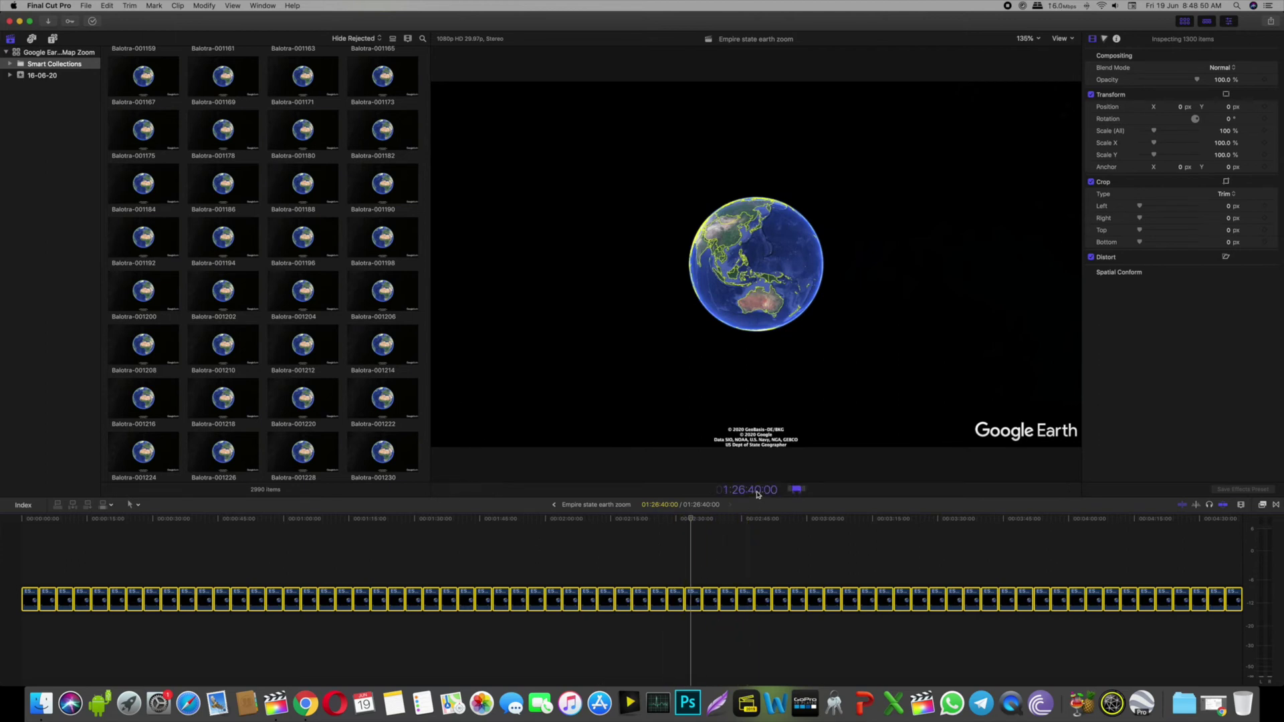
pyautogui.click(765, 493)
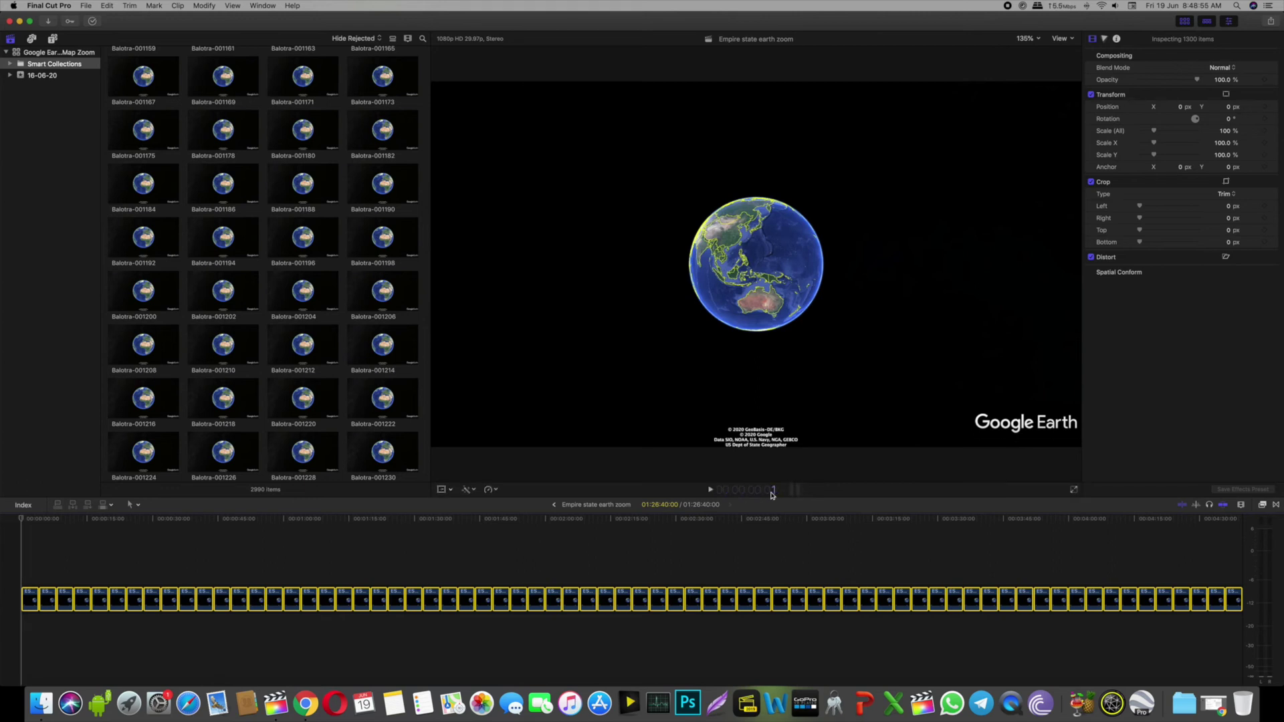
# Trim the timeline's first clip by about 97 px at the bottom and about 119 px at the top to hide the Google Earth watermark
pyautogui.click(27, 599)
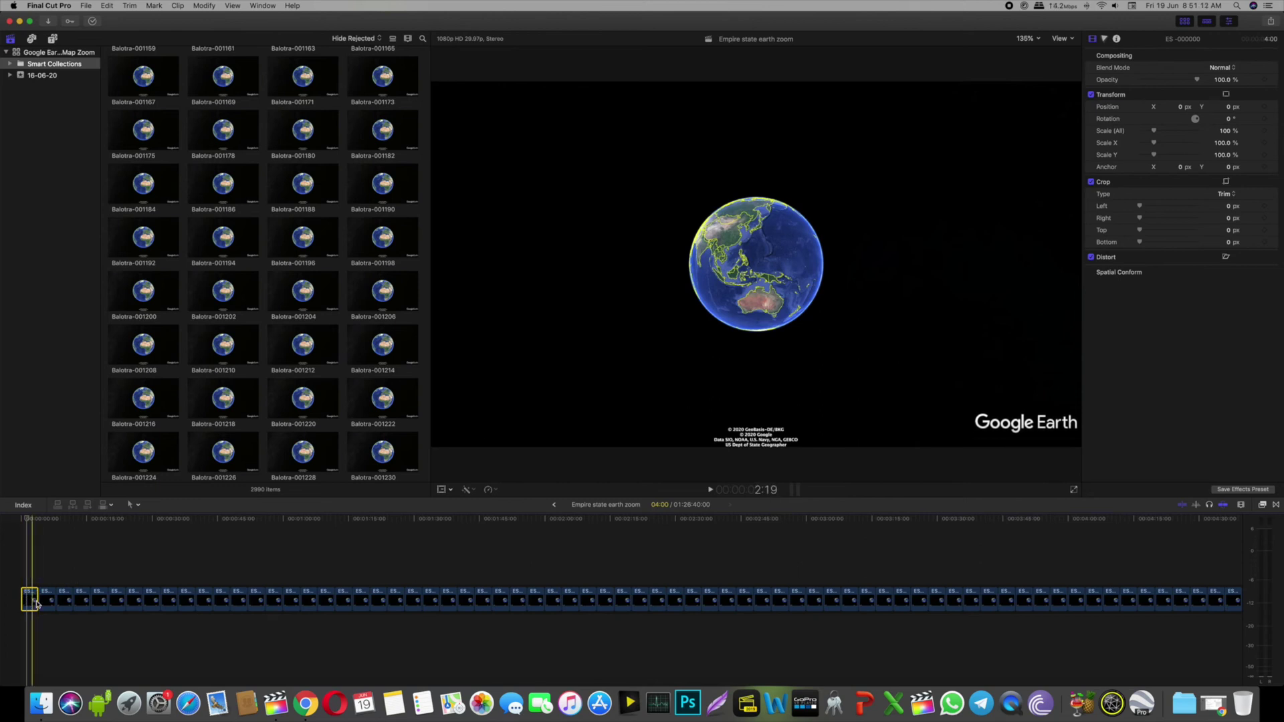
pyautogui.click(449, 490)
pyautogui.click(465, 513)
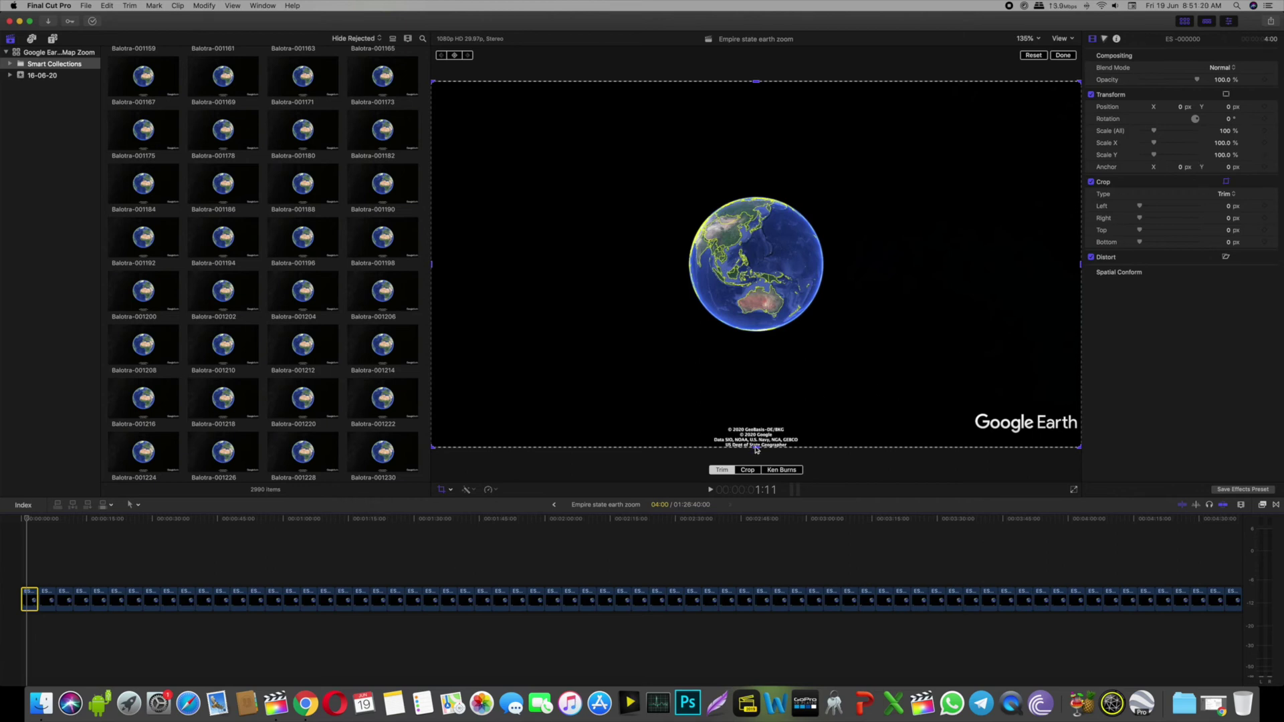
pyautogui.moveTo(756, 449); pyautogui.dragTo(763, 415)
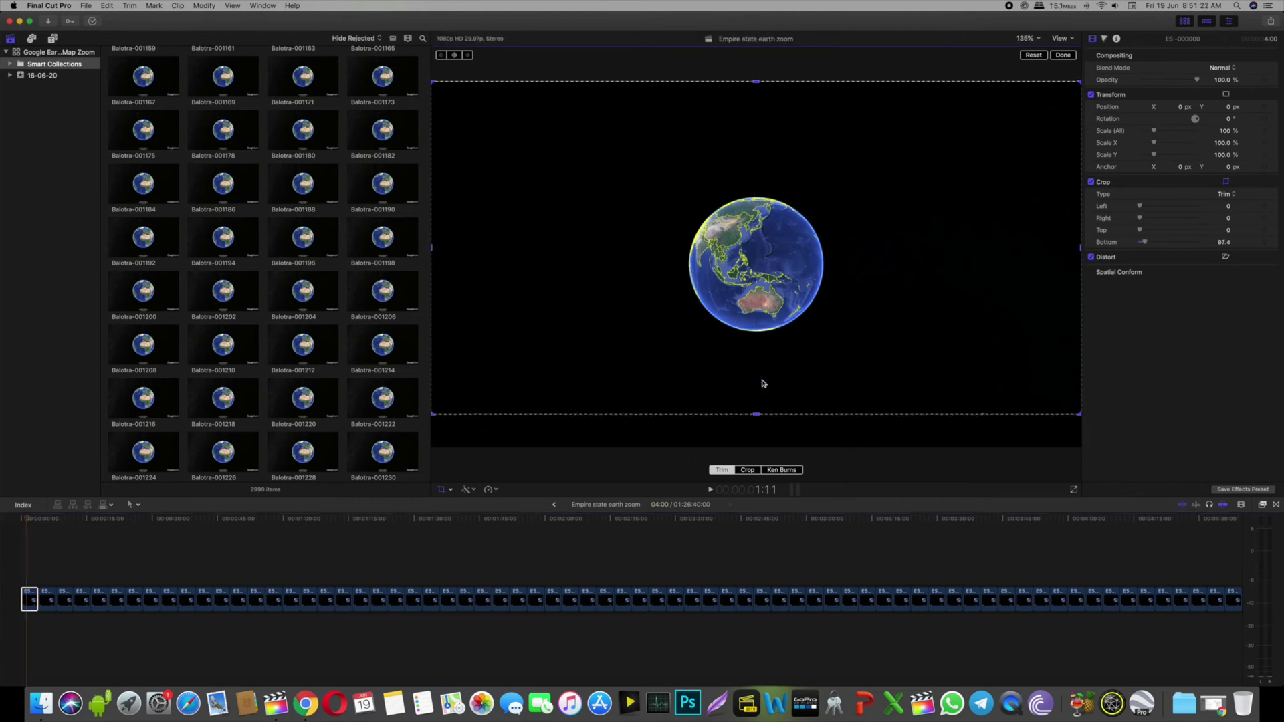
pyautogui.moveTo(756, 82); pyautogui.dragTo(757, 124)
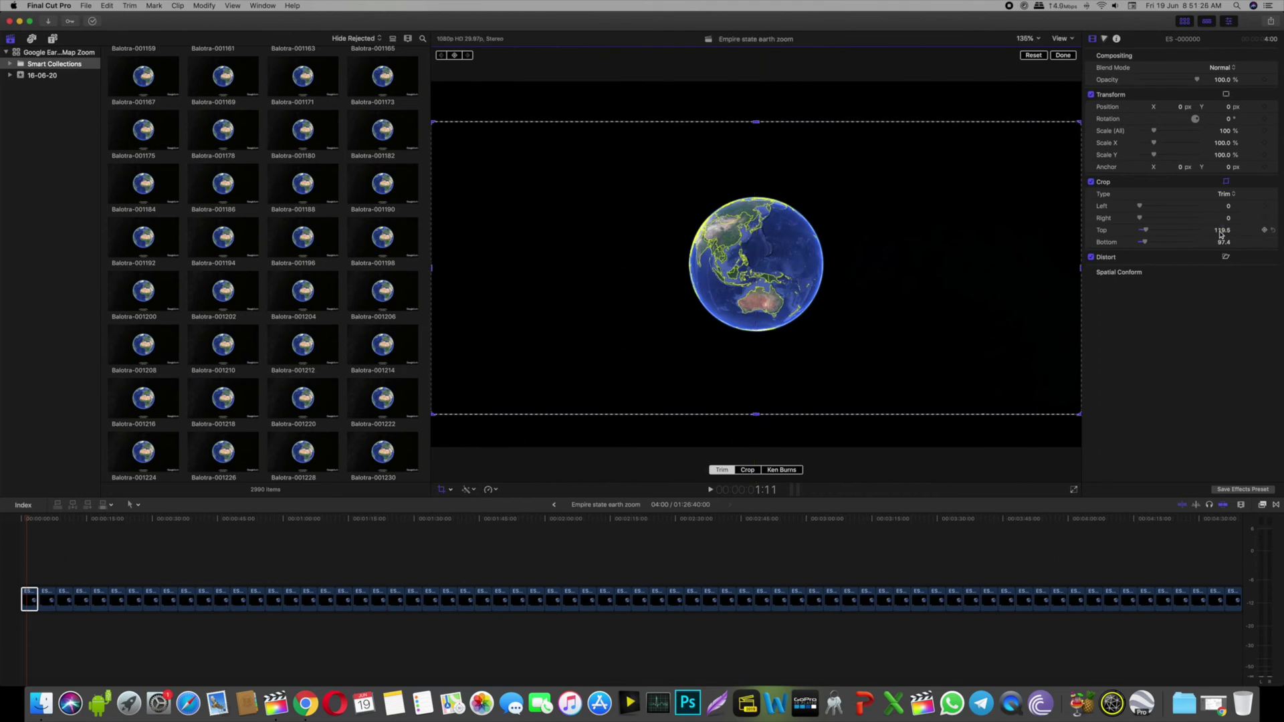
# Set the first clip's top and bottom crop to 106 px each and finish the trim
pyautogui.click(1222, 231)
pyautogui.write('106')
pyautogui.press('Return')
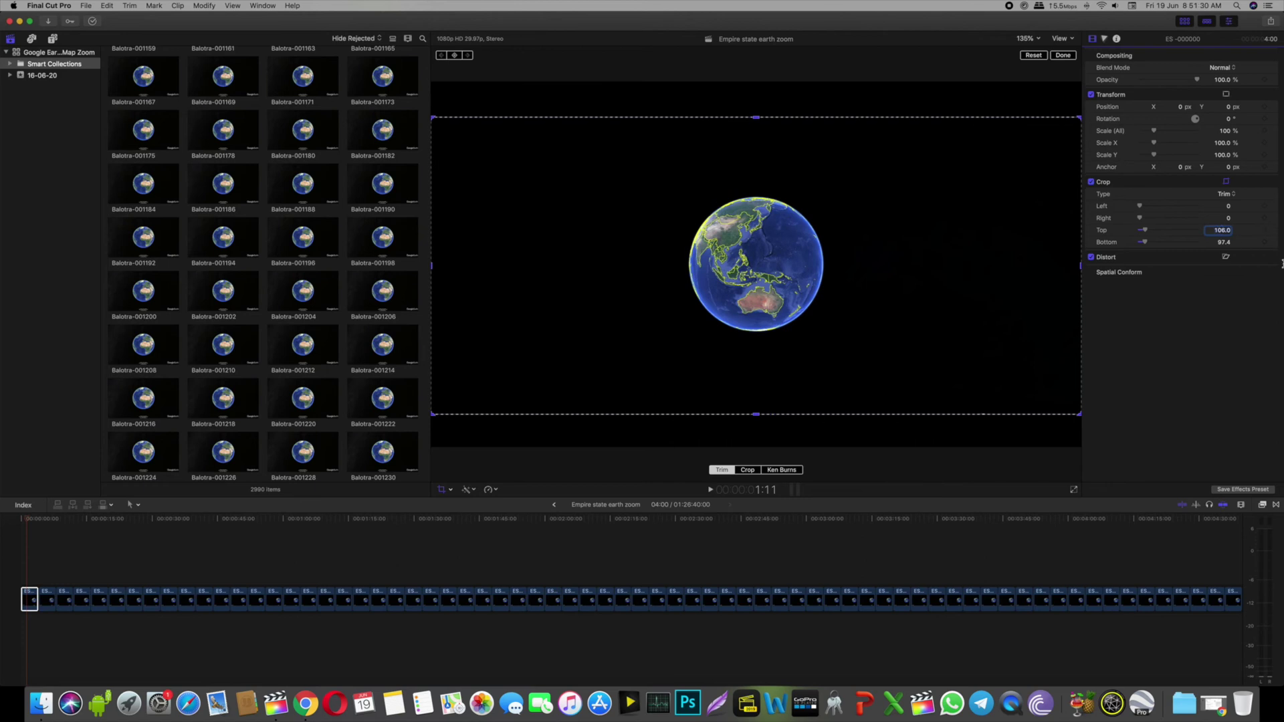
pyautogui.click(1224, 242)
pyautogui.write('106')
pyautogui.press('Return')
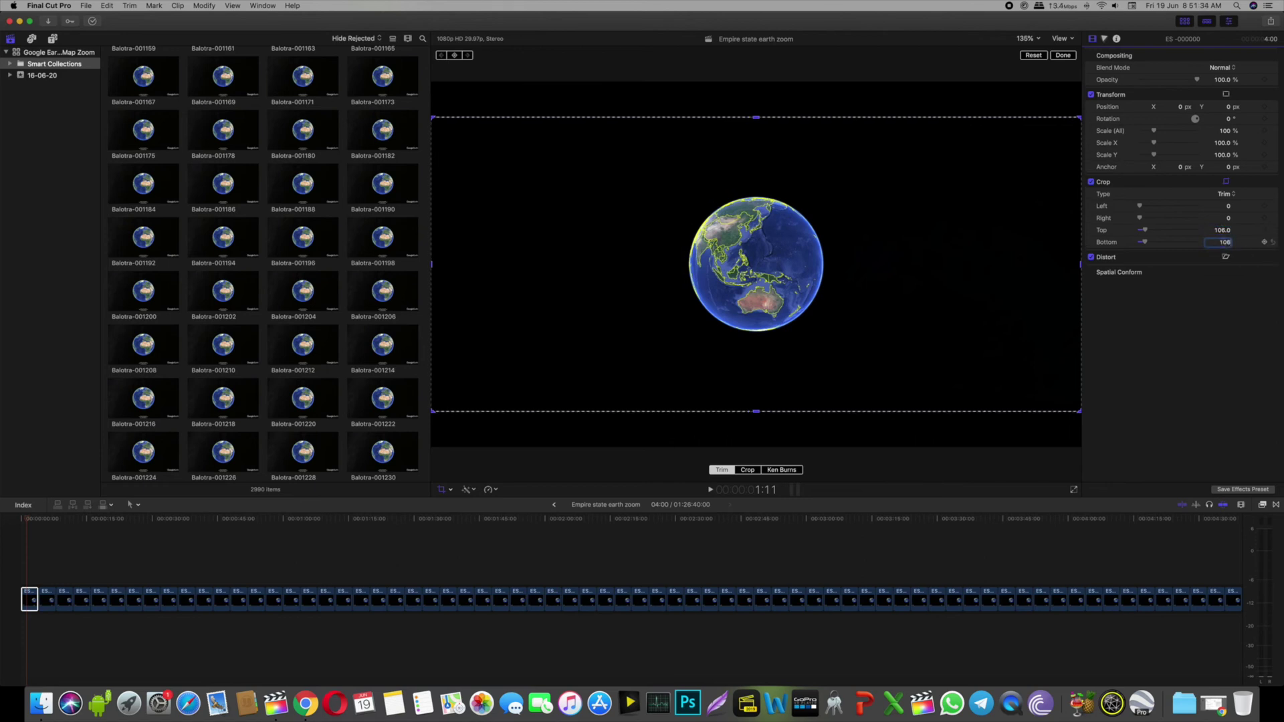
pyautogui.click(1066, 57)
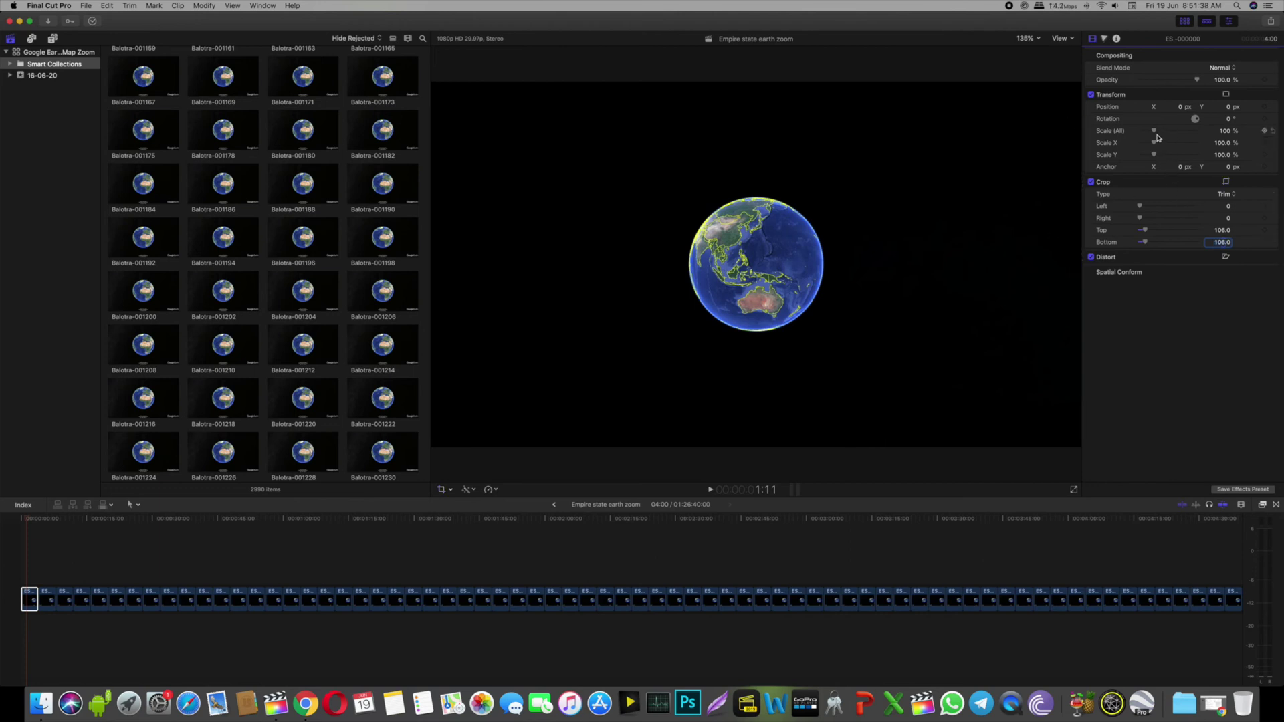
# Scale the first clip uniformly to 124.5 %
pyautogui.click(1225, 131)
pyautogui.write('124.5')
pyautogui.press('Return')
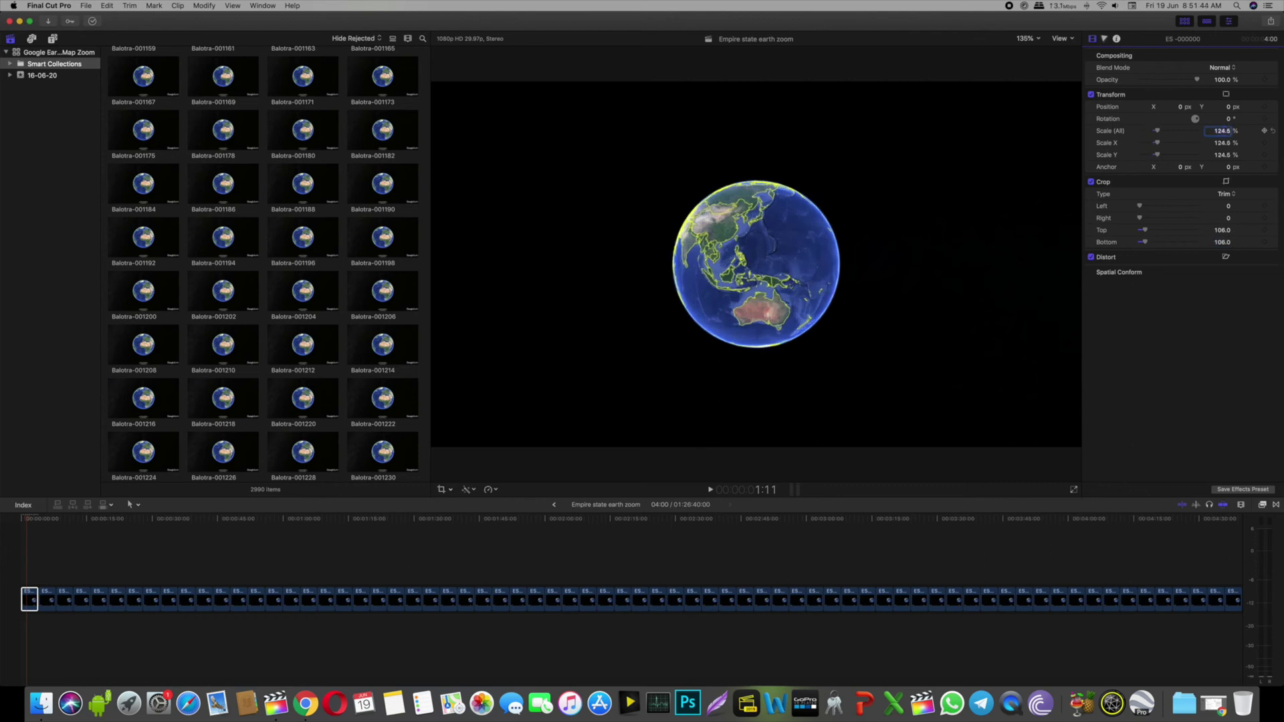
# Copy the first clip's attributes and paste its Scale and Crop onto all the remaining clips, with keyframe timing set to Stretch to Fit
pyautogui.click(34, 602)
pyautogui.click(47, 602)
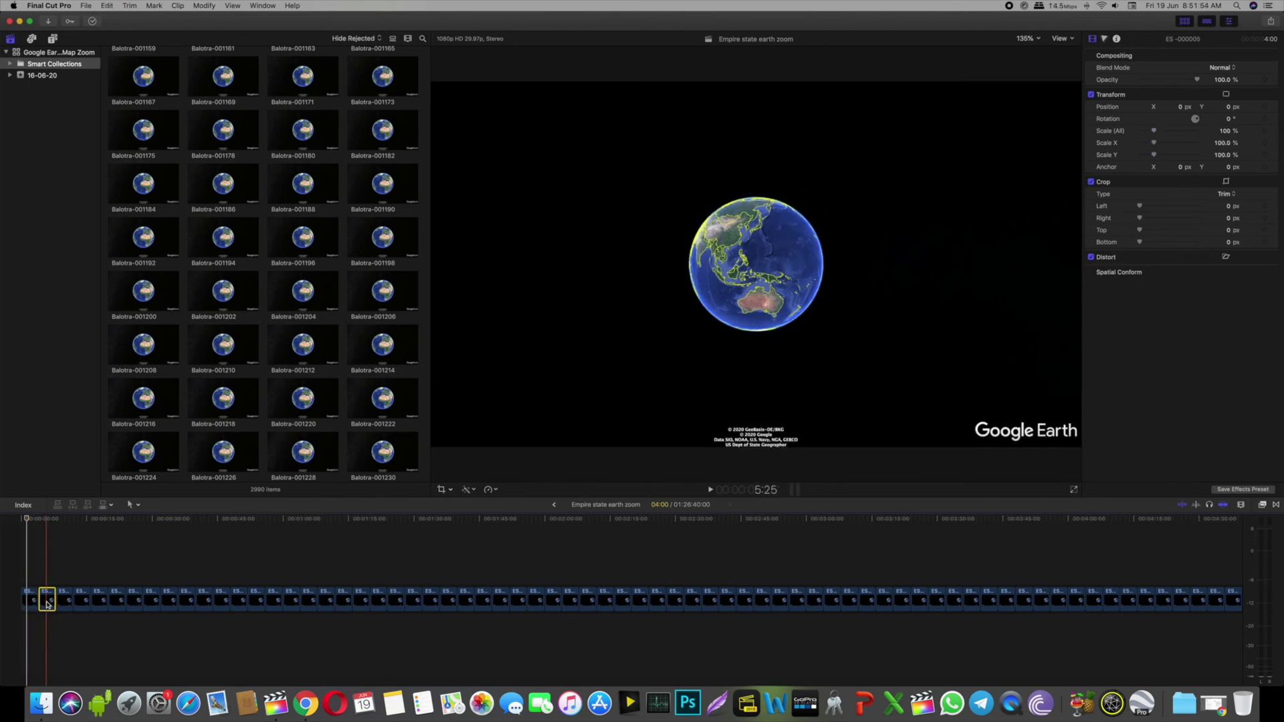
pyautogui.press('super+a')
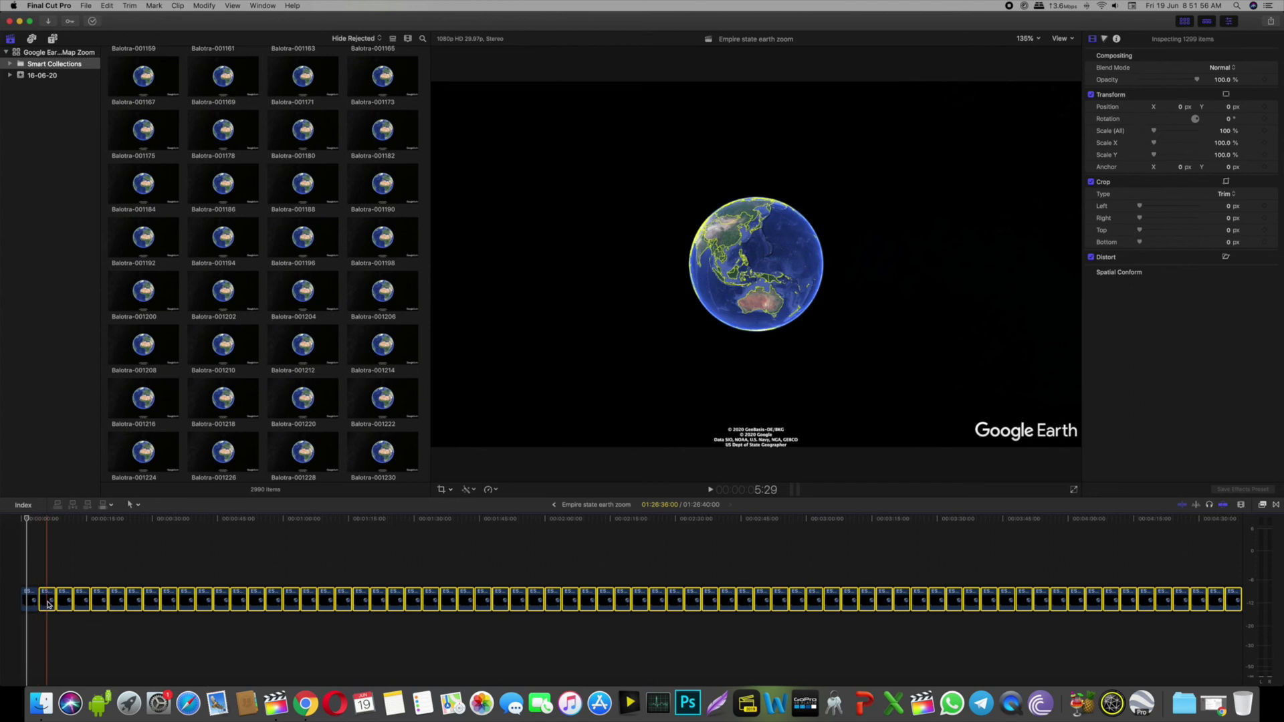
pyautogui.press('super+shift+v')
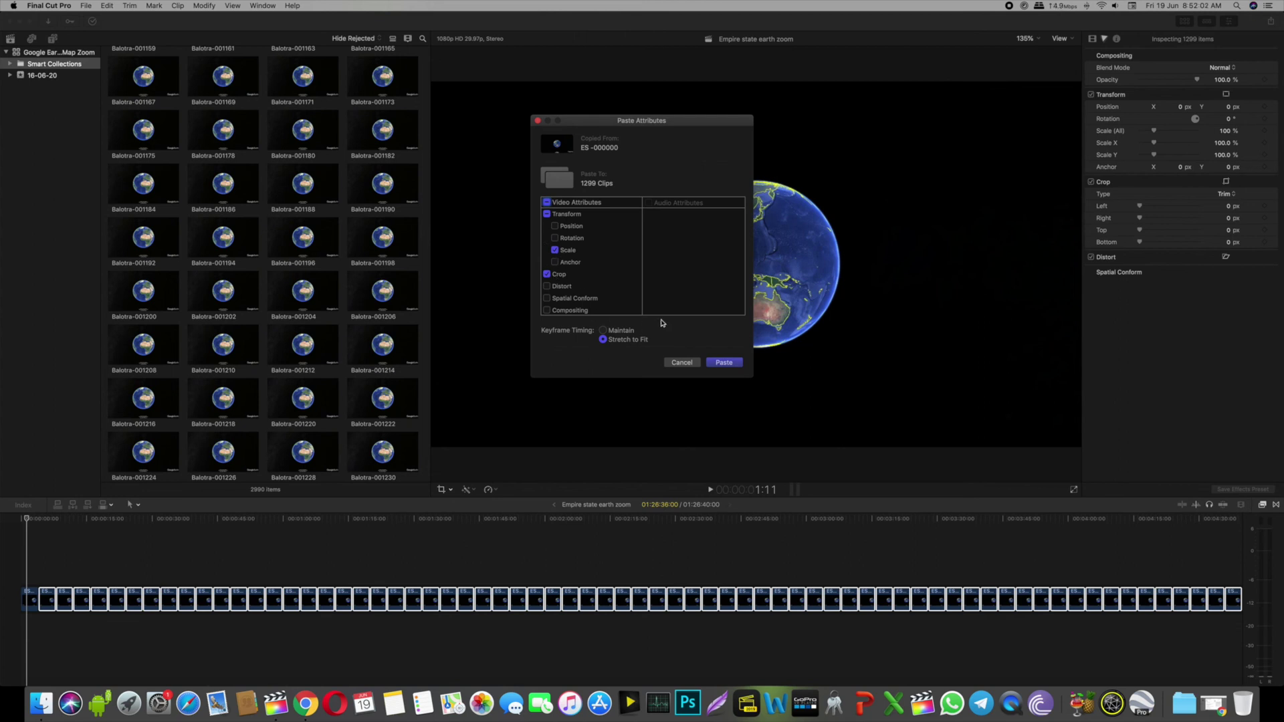
pyautogui.click(725, 366)
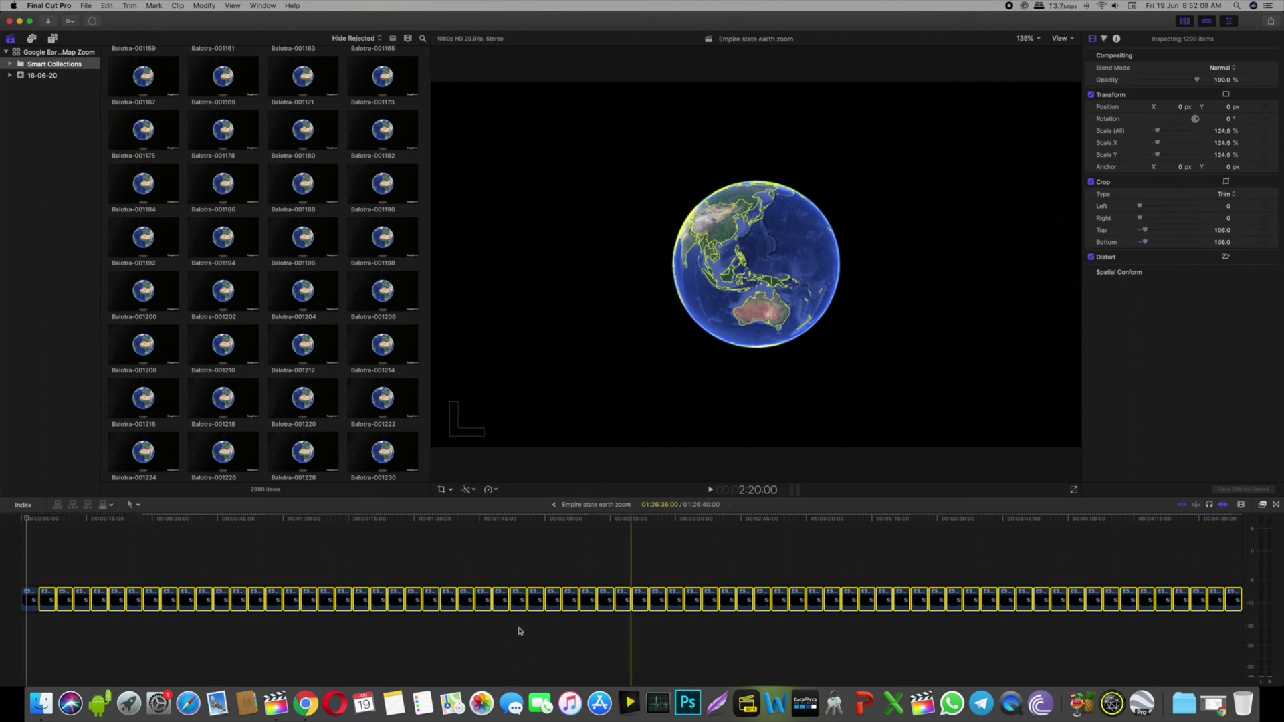
# Select every image clip in the timeline and return the playhead to the start of the sequence
pyautogui.click(709, 574)
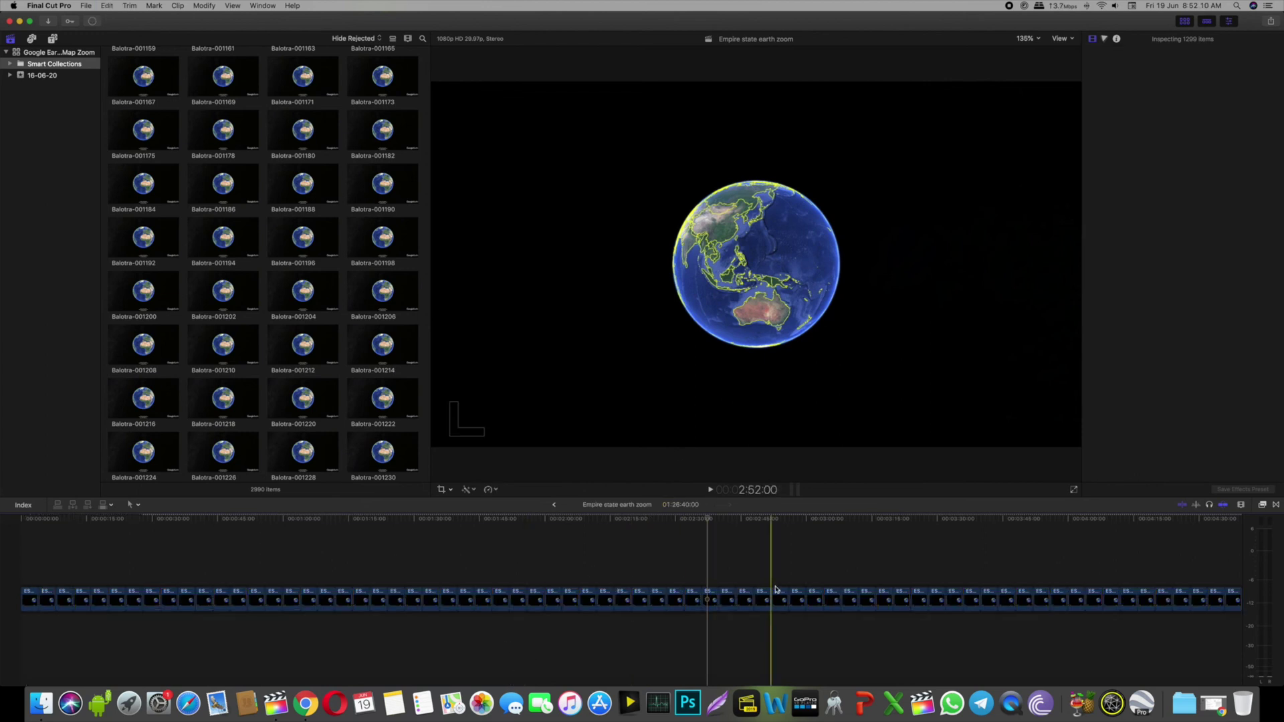
pyautogui.click(831, 569)
pyautogui.press('super+a')
pyautogui.press('Home')
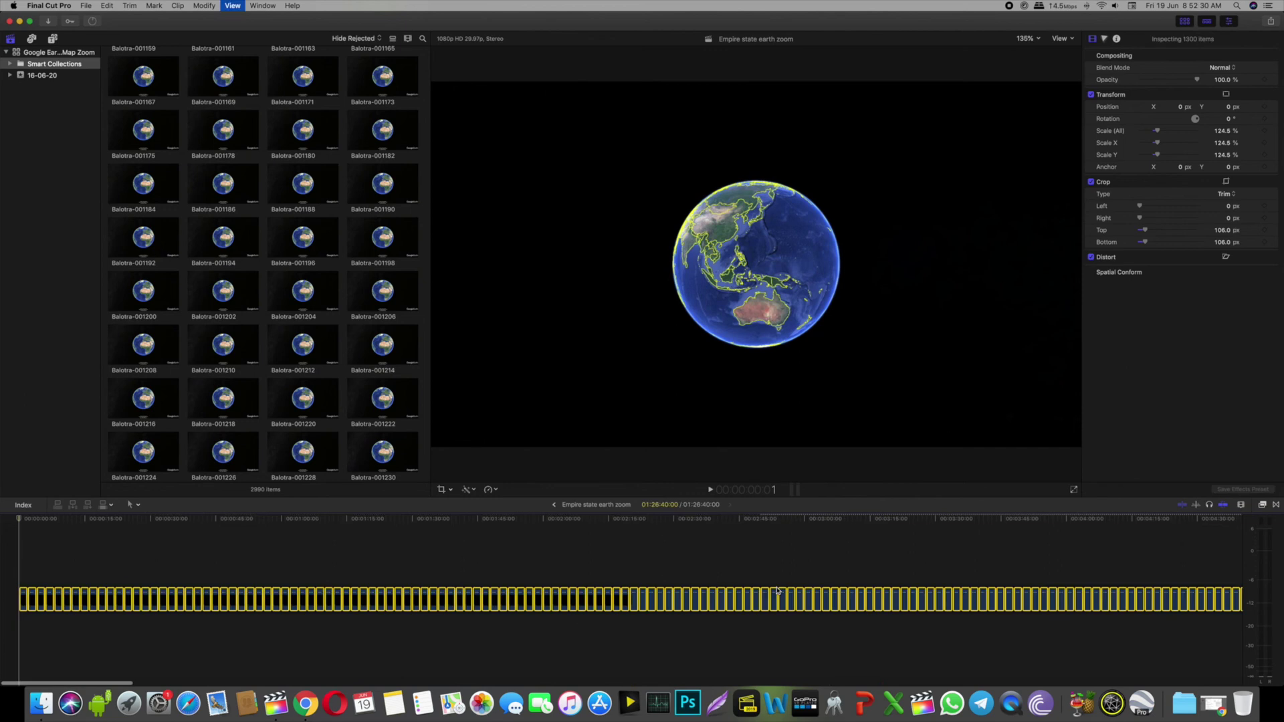
pyautogui.press('super+minus')
pyautogui.press('super+minus')
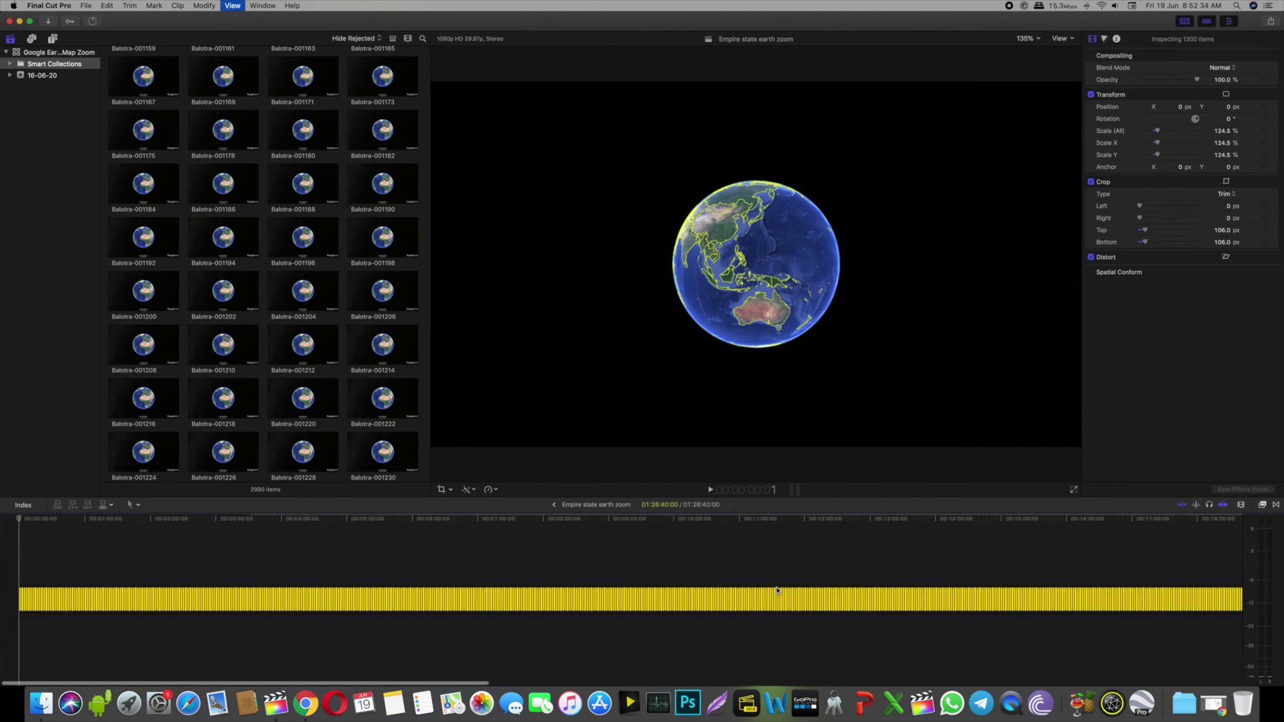
pyautogui.press('super+minus')
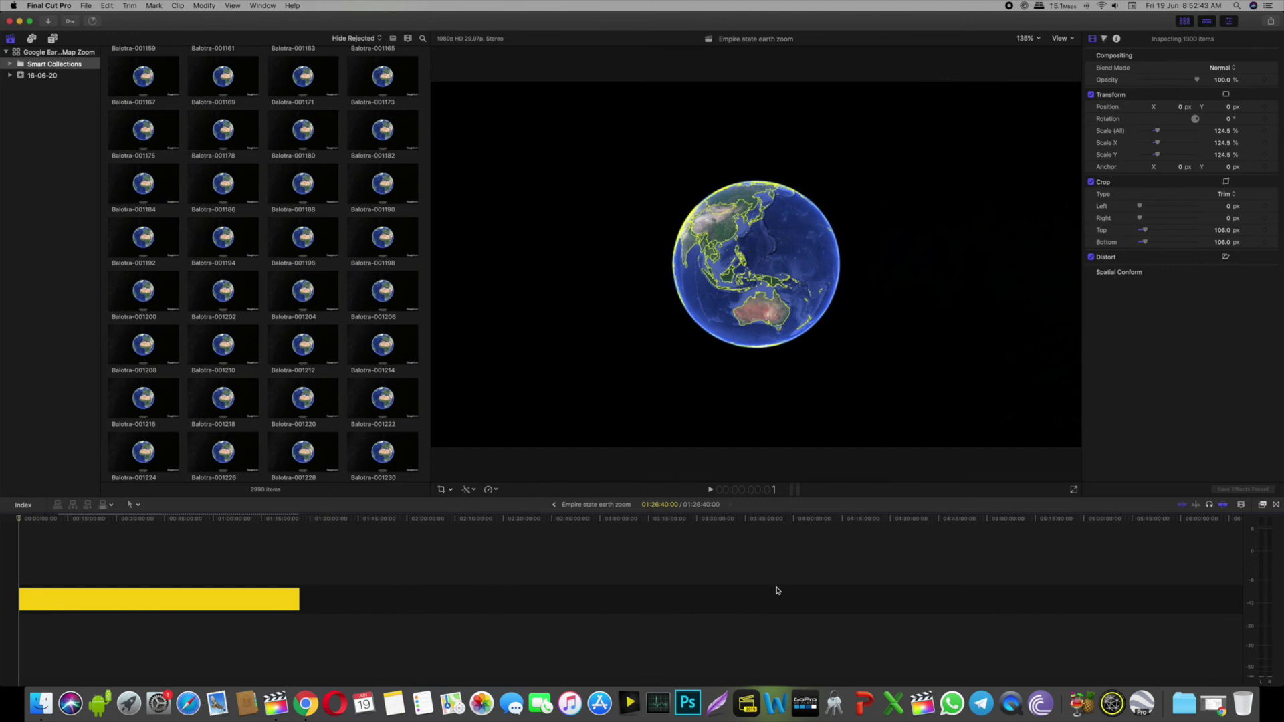